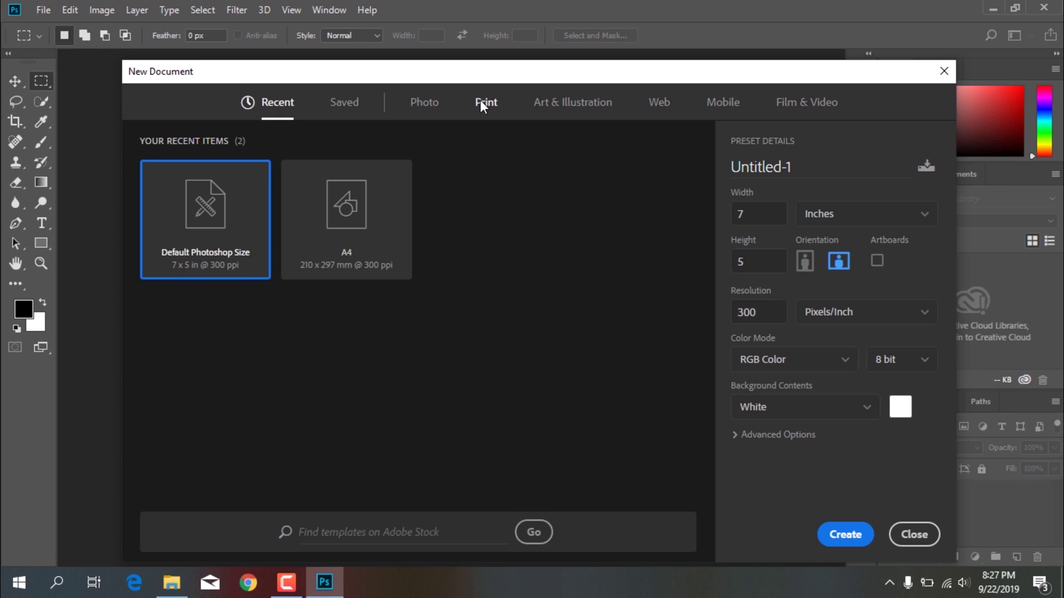
- Create a new print document from the A4 preset in landscape orientation, 297 x 210 mm at 300 ppi
{"action": "left_click", "coordinate": [486, 101]}
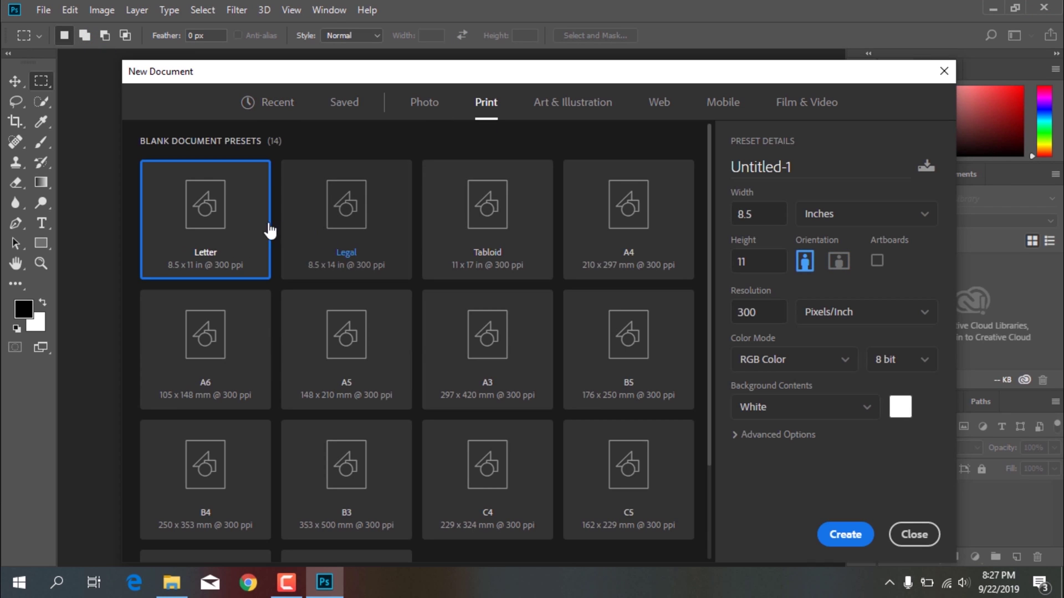
{"action": "left_click", "coordinate": [627, 240]}
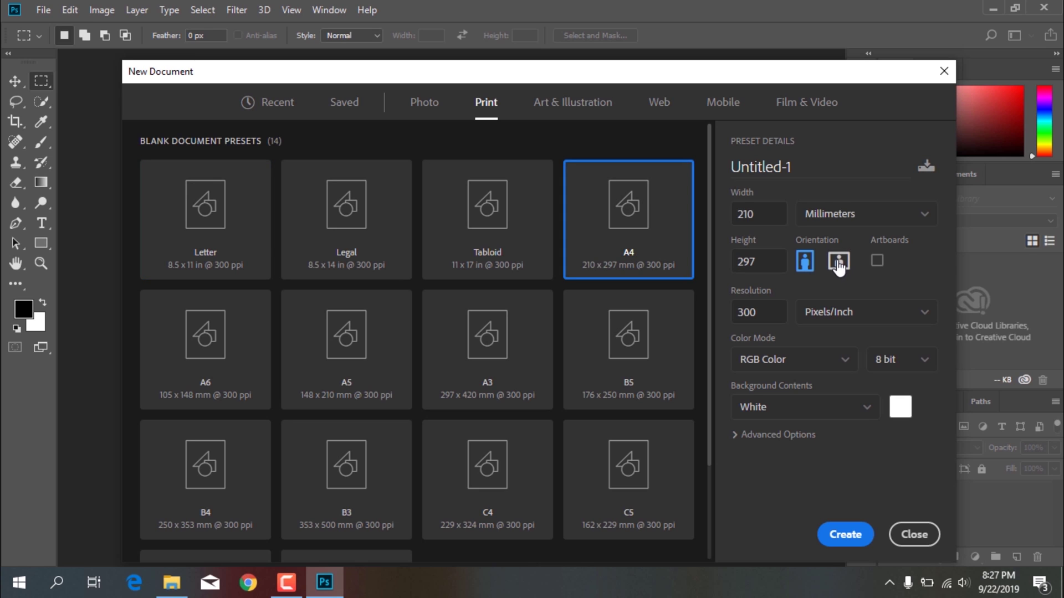
{"action": "left_click", "coordinate": [831, 541]}
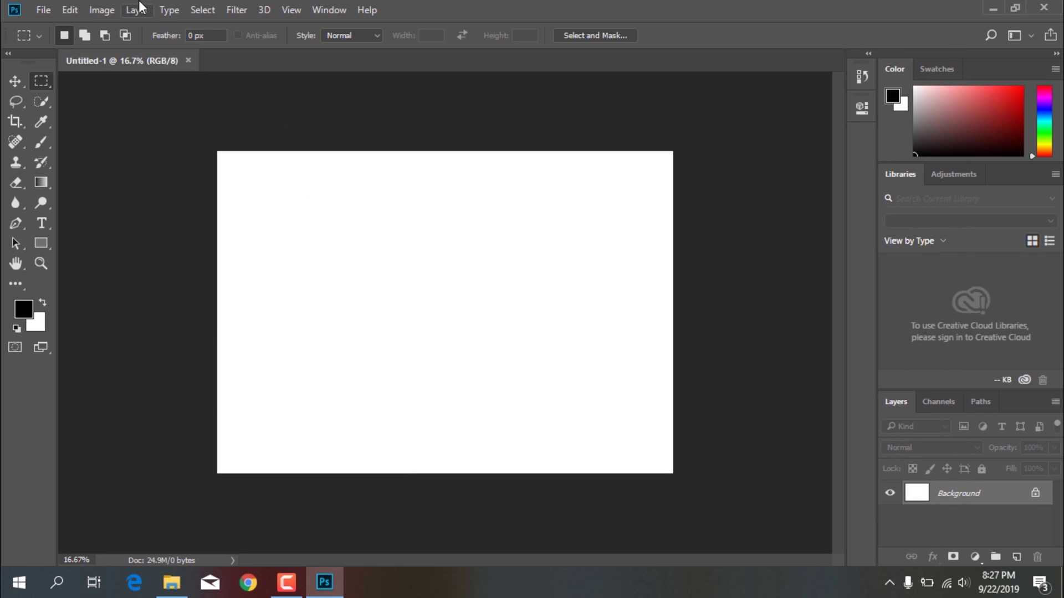
- Create a second blank A4 document in landscape orientation, 297 x 210 mm
{"action": "left_click", "coordinate": [52, 11]}
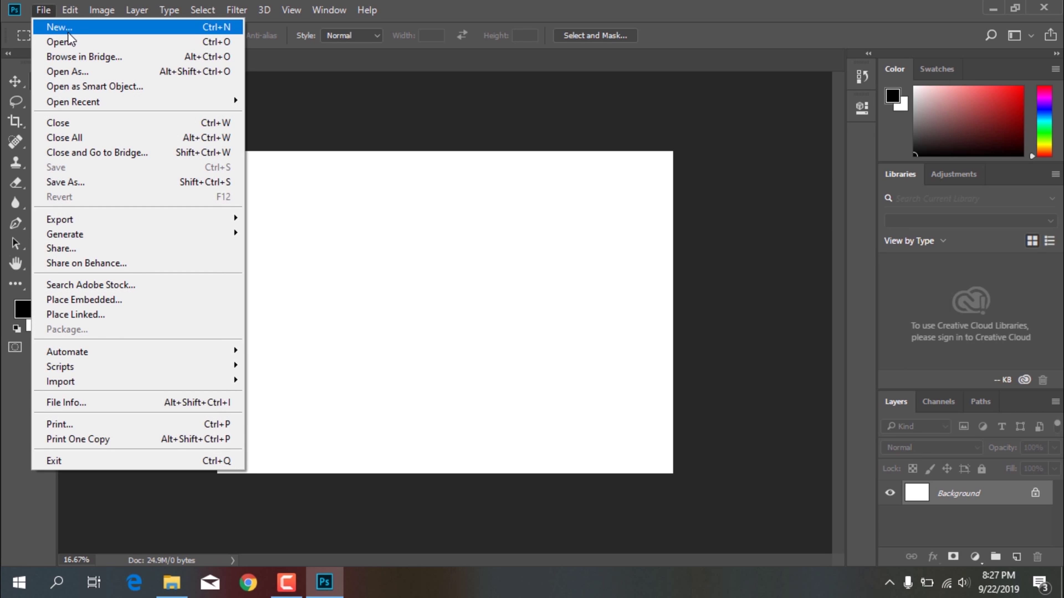
{"action": "left_click", "coordinate": [69, 32]}
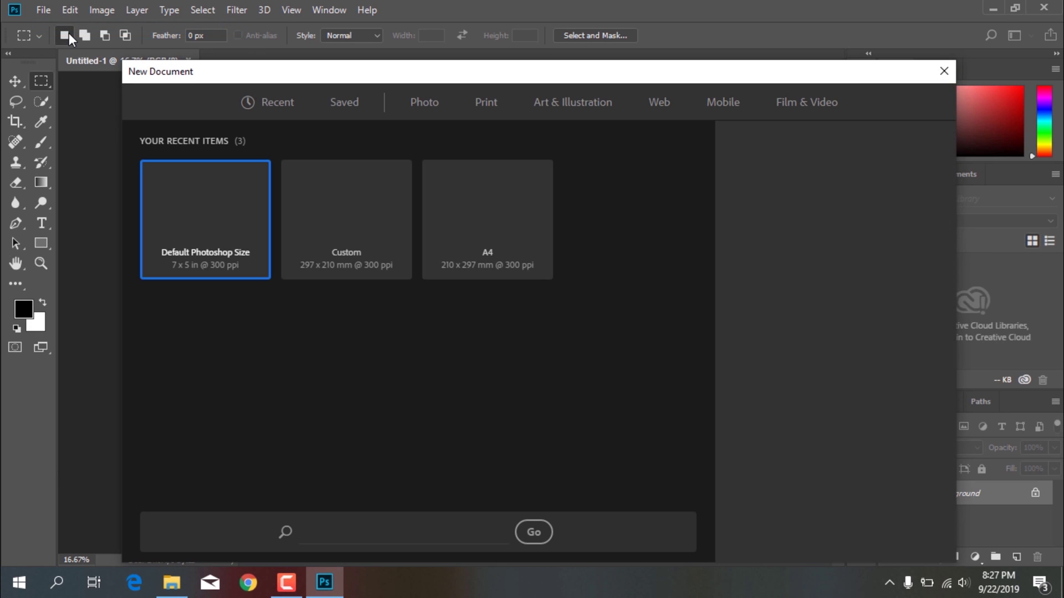
{"action": "left_click", "coordinate": [483, 249]}
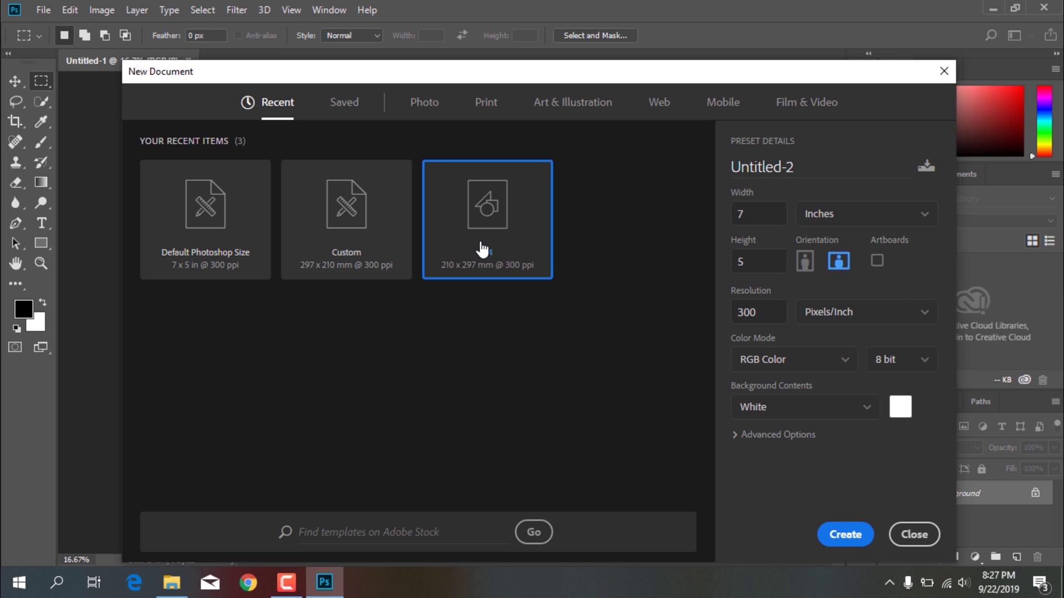
{"action": "left_click", "coordinate": [838, 261]}
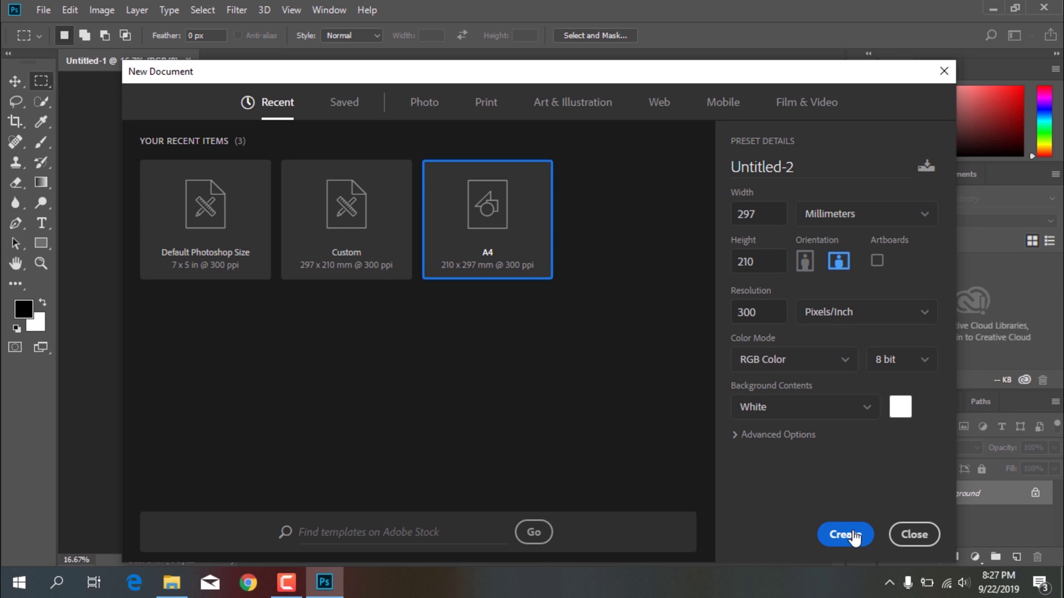
{"action": "left_click", "coordinate": [845, 534]}
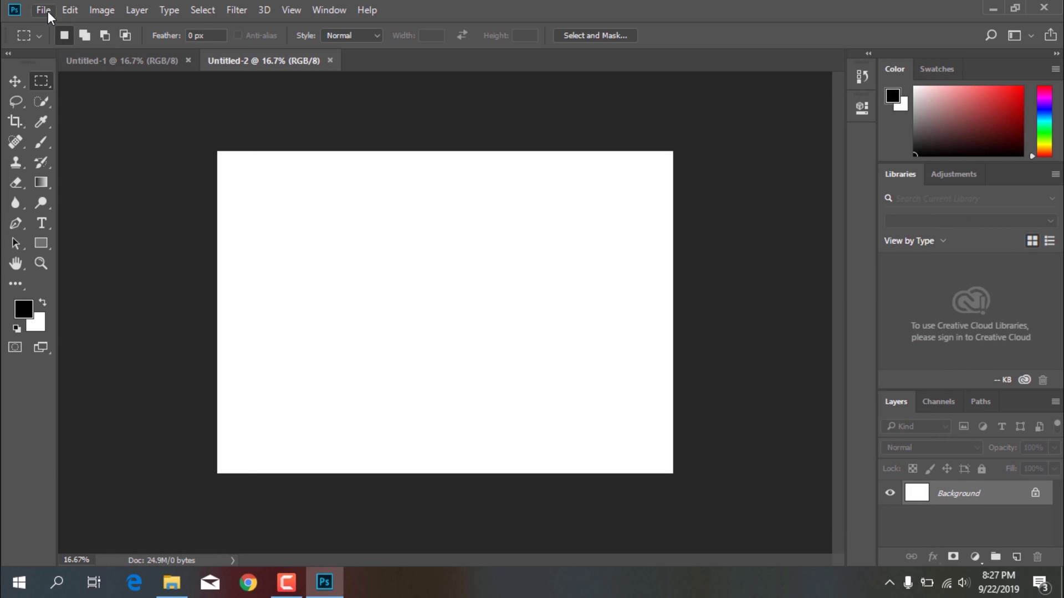
{"action": "left_click", "coordinate": [47, 10]}
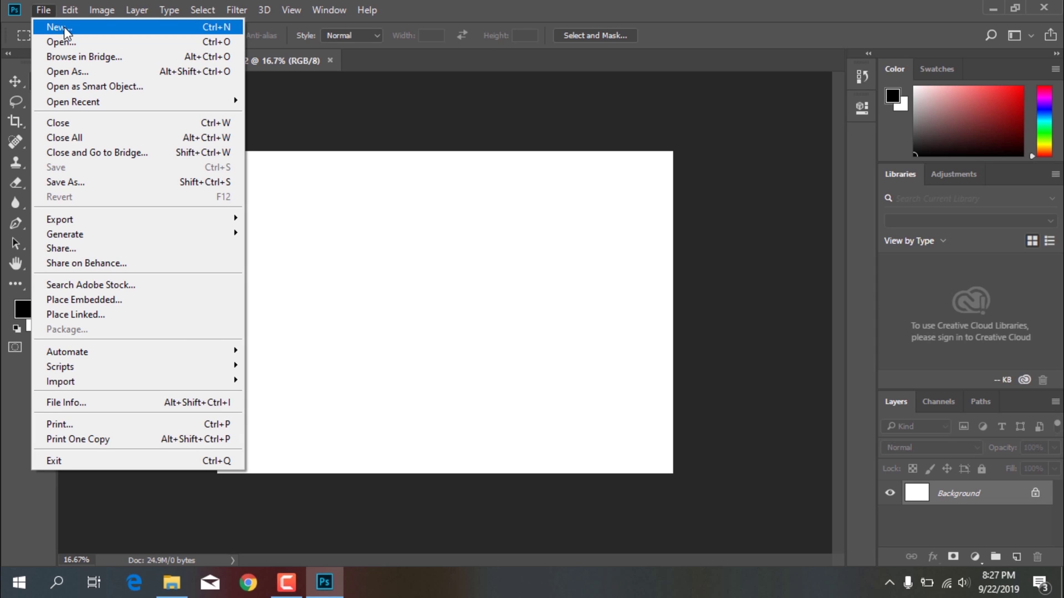
{"action": "left_click", "coordinate": [66, 29]}
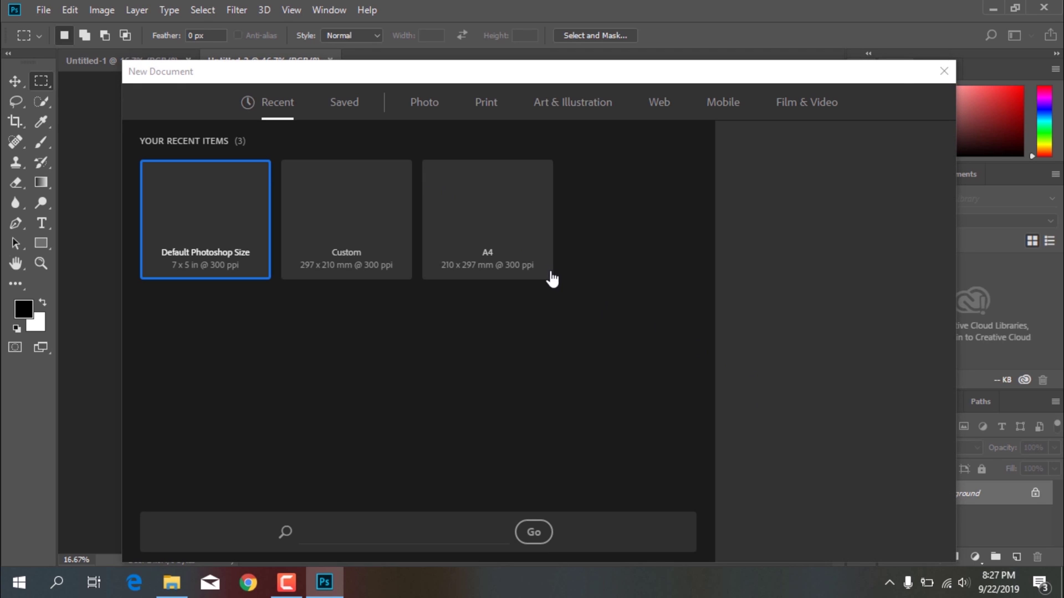
{"action": "left_click", "coordinate": [514, 247]}
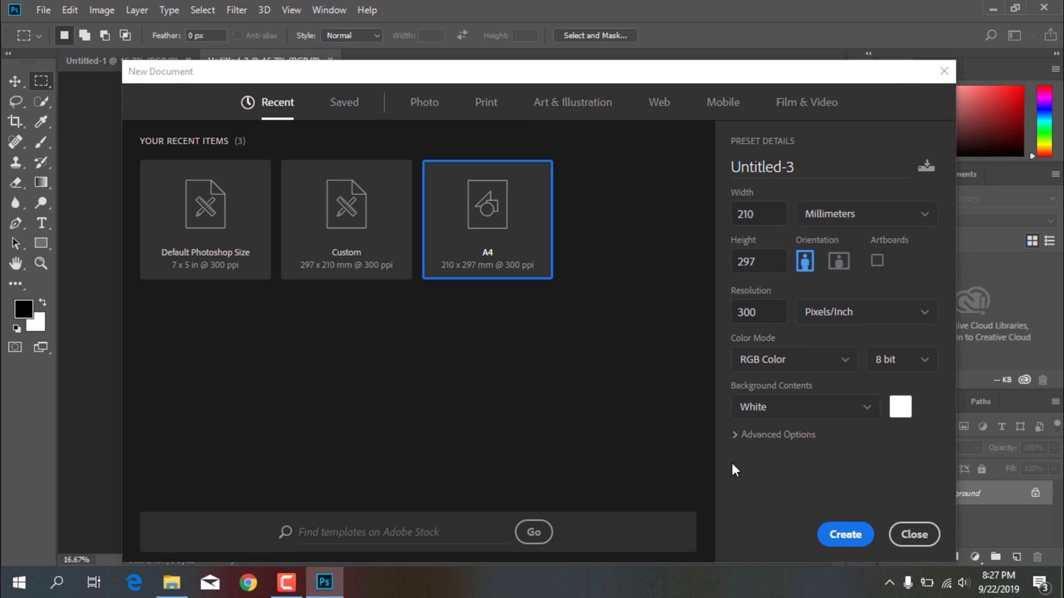
{"action": "left_click", "coordinate": [844, 534]}
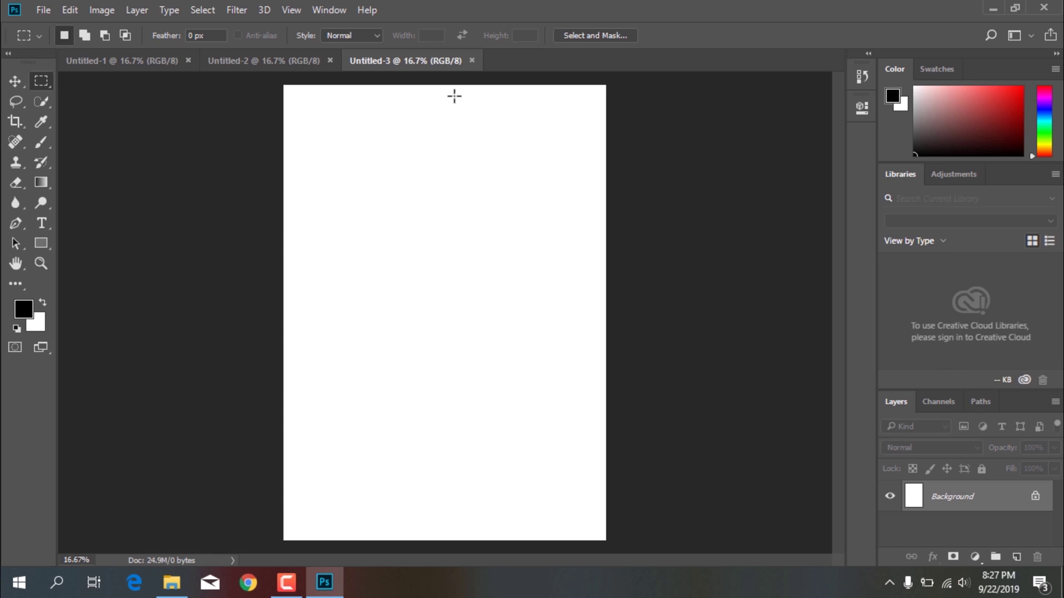
{"action": "left_click", "coordinate": [472, 60]}
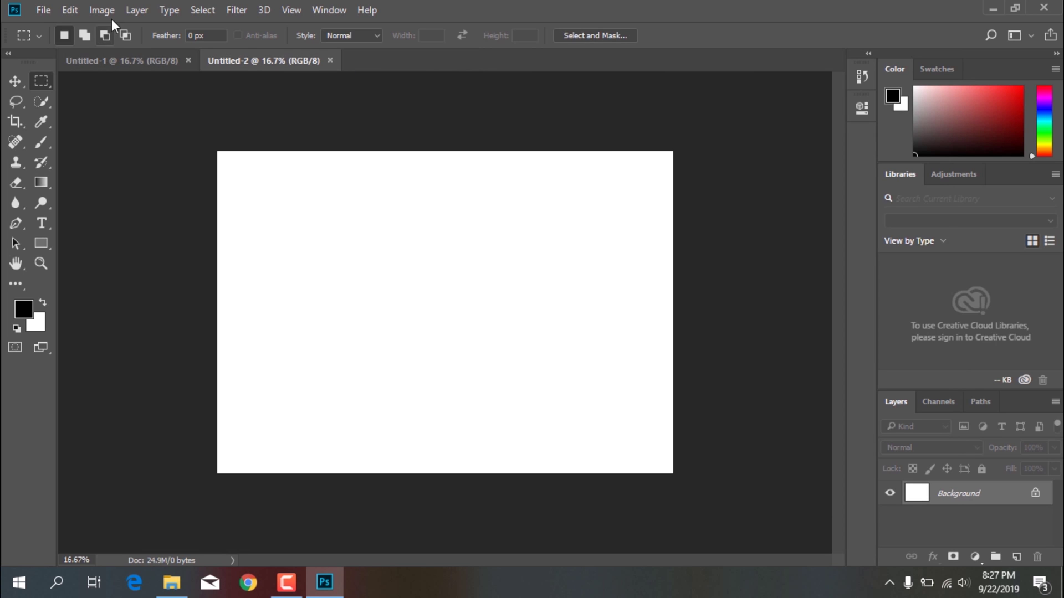
- Create a third blank document from the recent A4 preset, switched to landscape at 297 x 210 mm
{"action": "left_click", "coordinate": [42, 9]}
{"action": "left_click", "coordinate": [82, 31]}
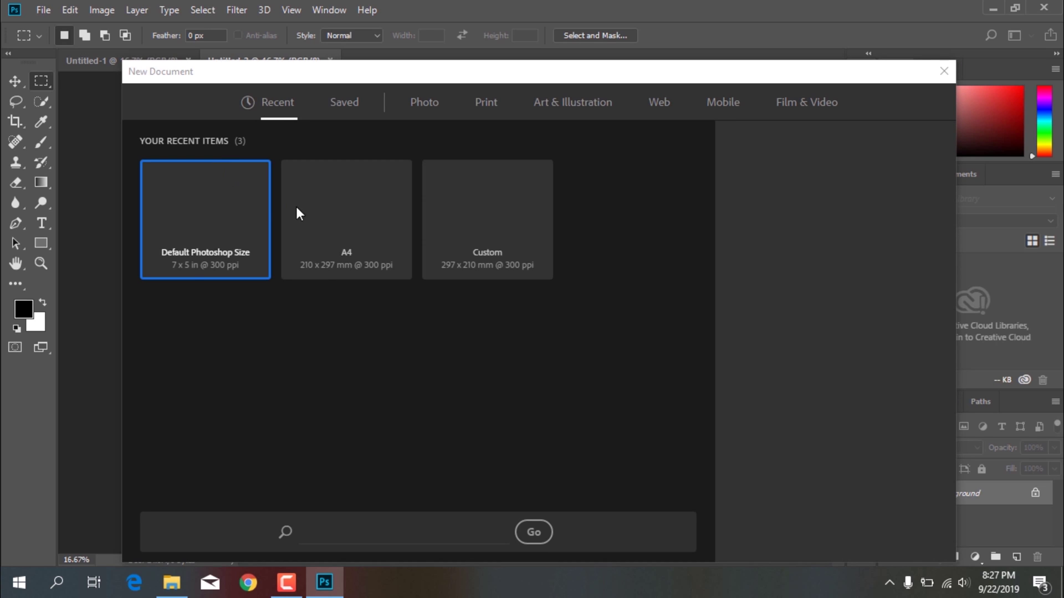
{"action": "left_click", "coordinate": [377, 247]}
{"action": "left_click", "coordinate": [842, 265]}
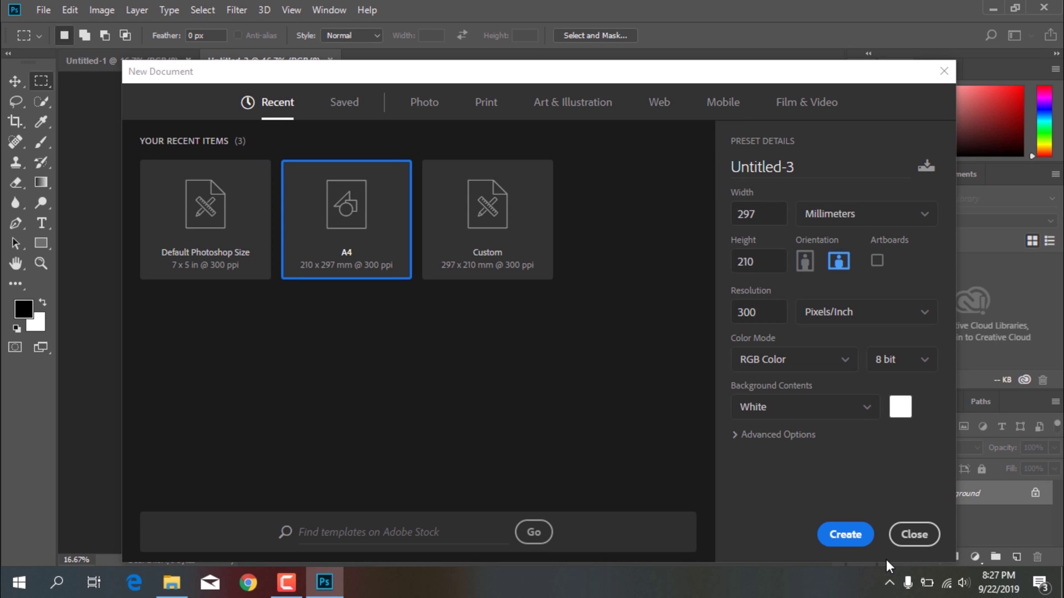
{"action": "left_click", "coordinate": [856, 538]}
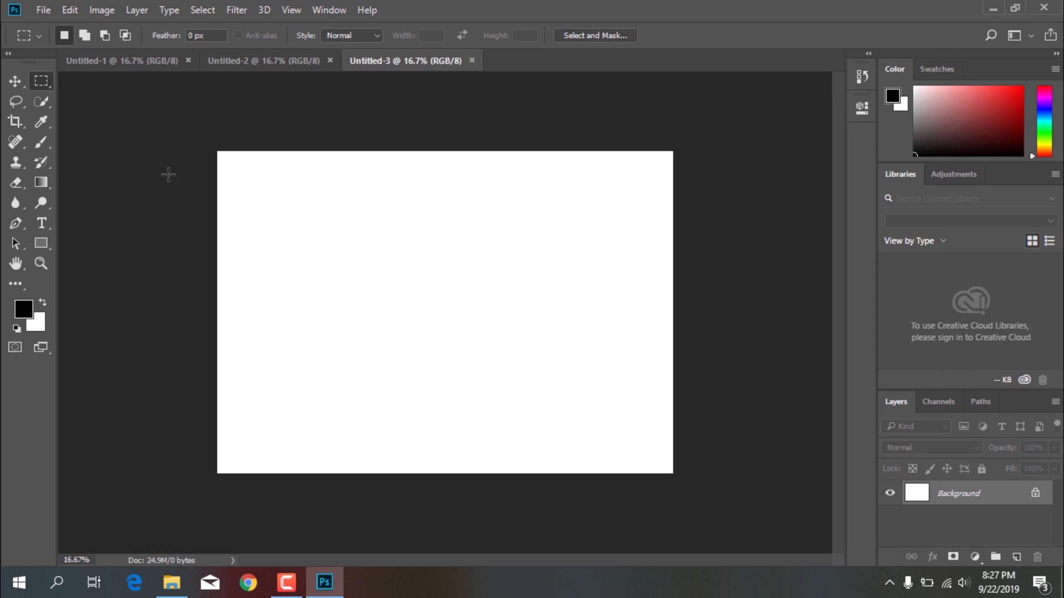
- Place green-trees-beautiful-park_51195-3008.jpg from the Documents folder into Untitled-1, accepting the default Camera Raw settings
{"action": "left_click", "coordinate": [109, 62]}
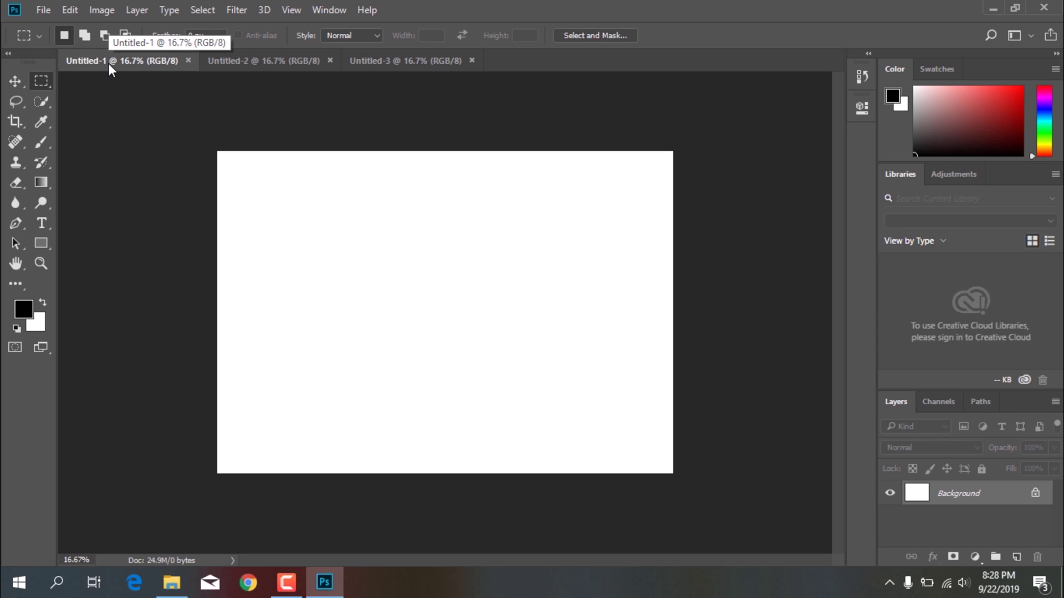
{"action": "left_click", "coordinate": [287, 582]}
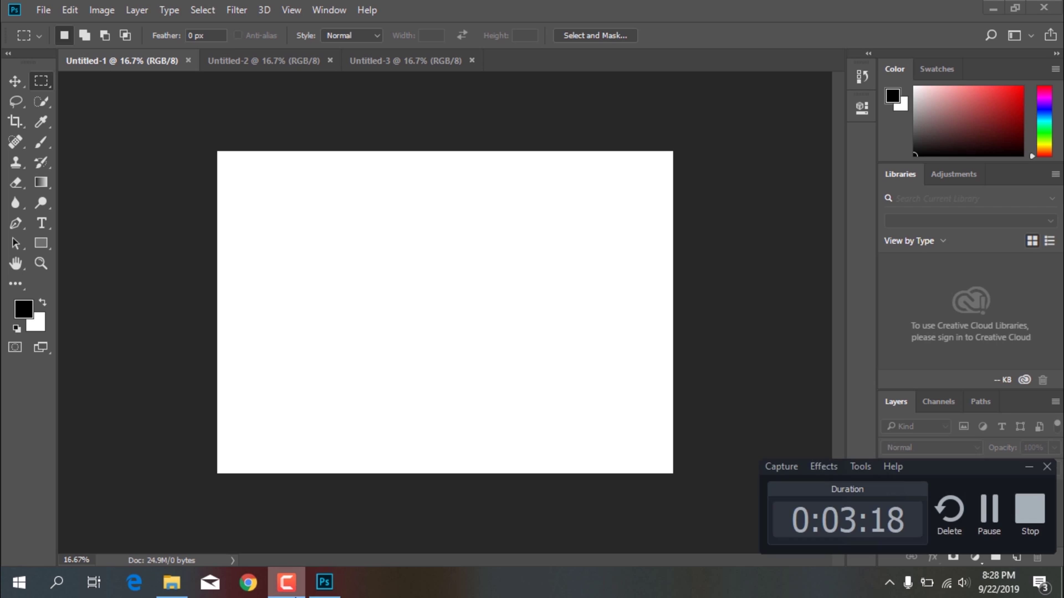
{"action": "left_click", "coordinate": [989, 515]}
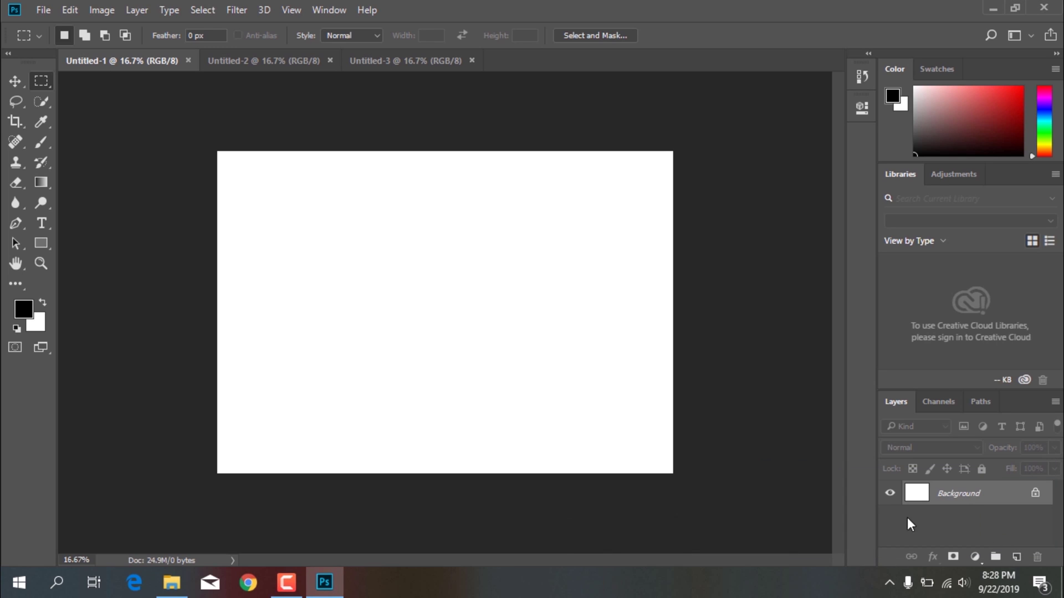
{"action": "left_click", "coordinate": [172, 583]}
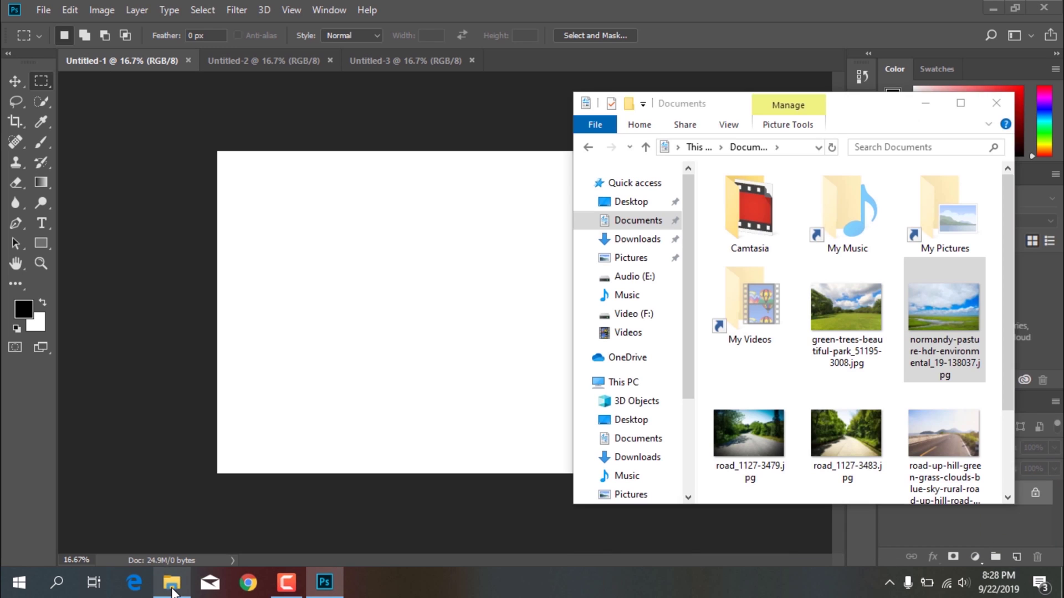
{"action": "left_click", "coordinate": [870, 333]}
{"action": "left_click_drag", "start_coordinate": [870, 332], "coordinate": [376, 324]}
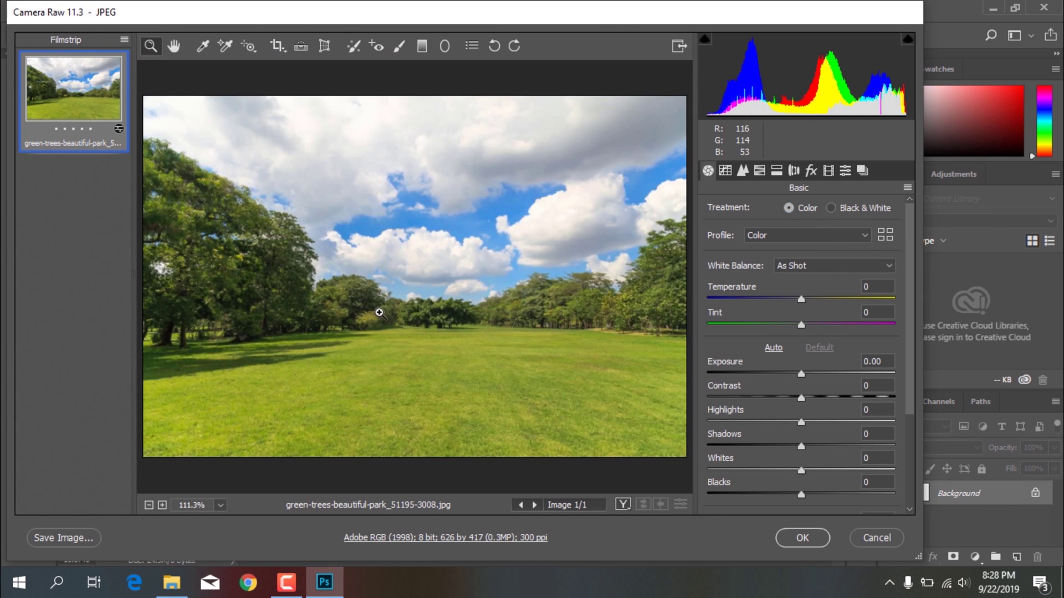
{"action": "left_click", "coordinate": [802, 538]}
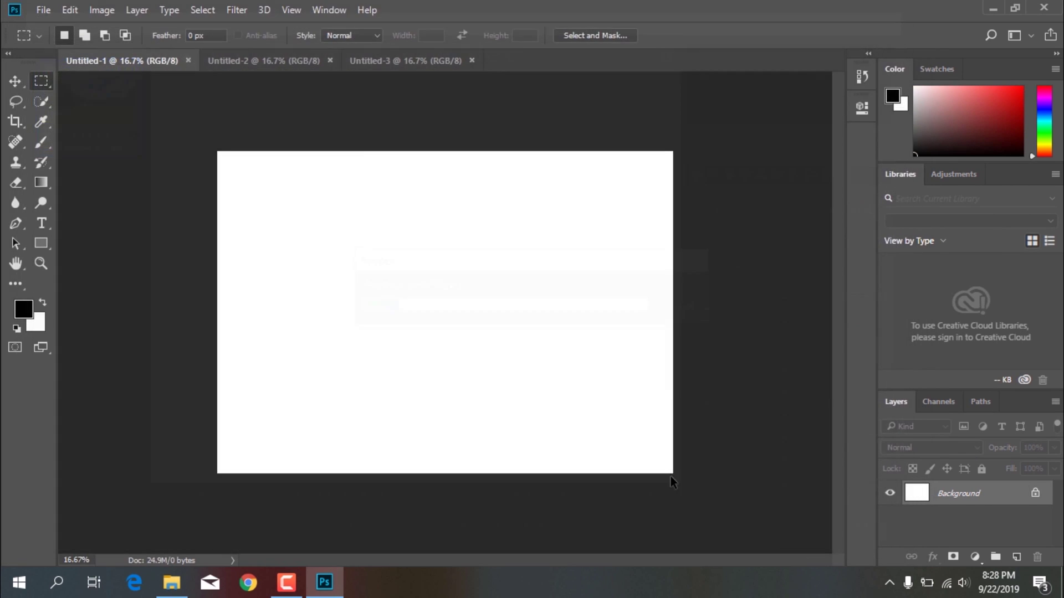
- Scale the placed park photo to about 545%, centre it on the page with a narrow white border, and commit the placement
{"action": "left_click_drag", "start_coordinate": [410, 348], "coordinate": [604, 425]}
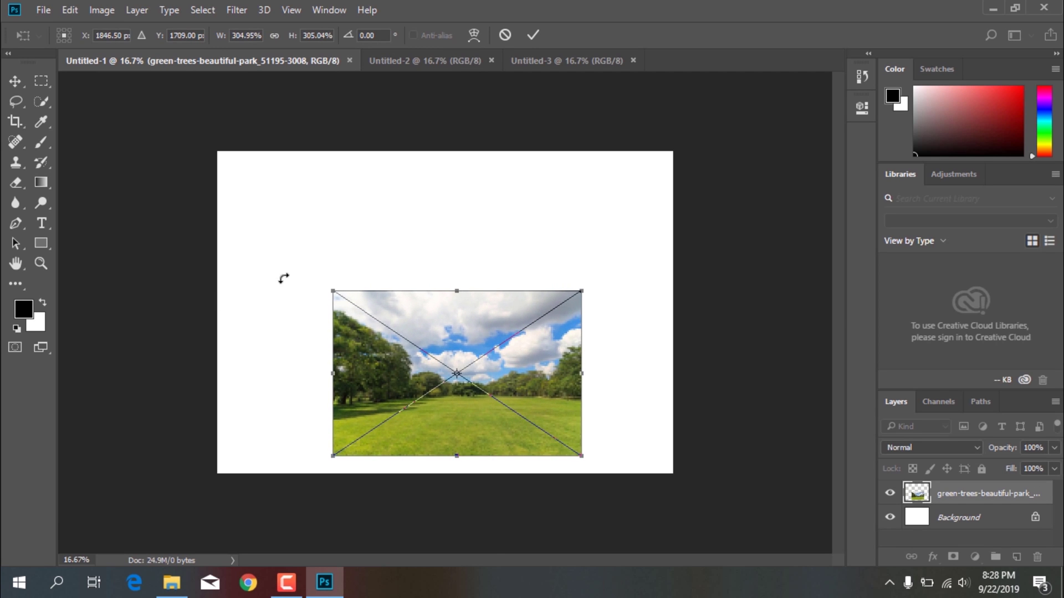
{"action": "left_click_drag", "start_coordinate": [330, 290], "coordinate": [218, 212]}
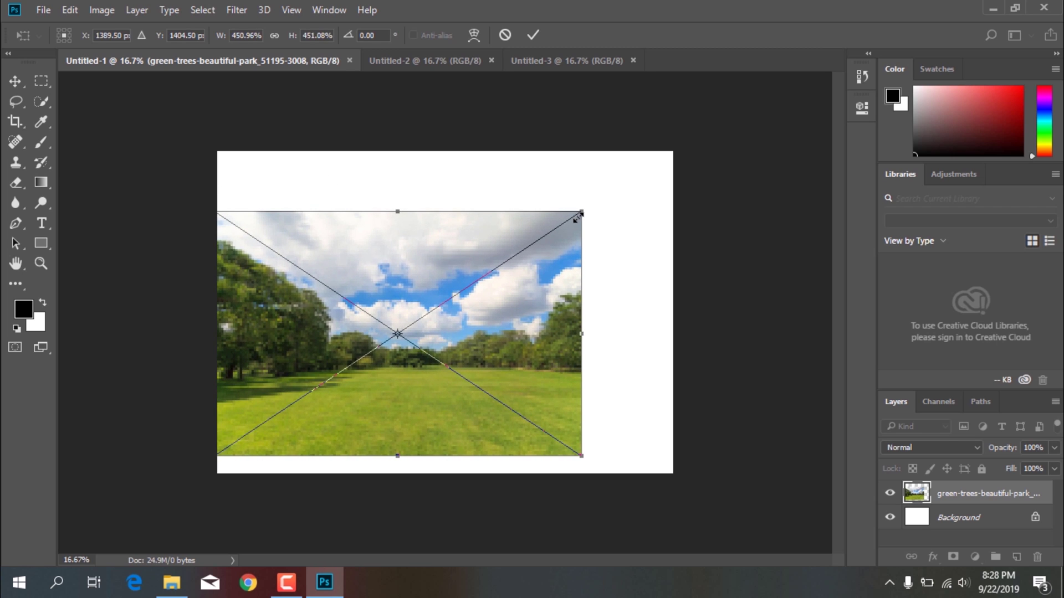
{"action": "left_click_drag", "start_coordinate": [579, 216], "coordinate": [669, 193]}
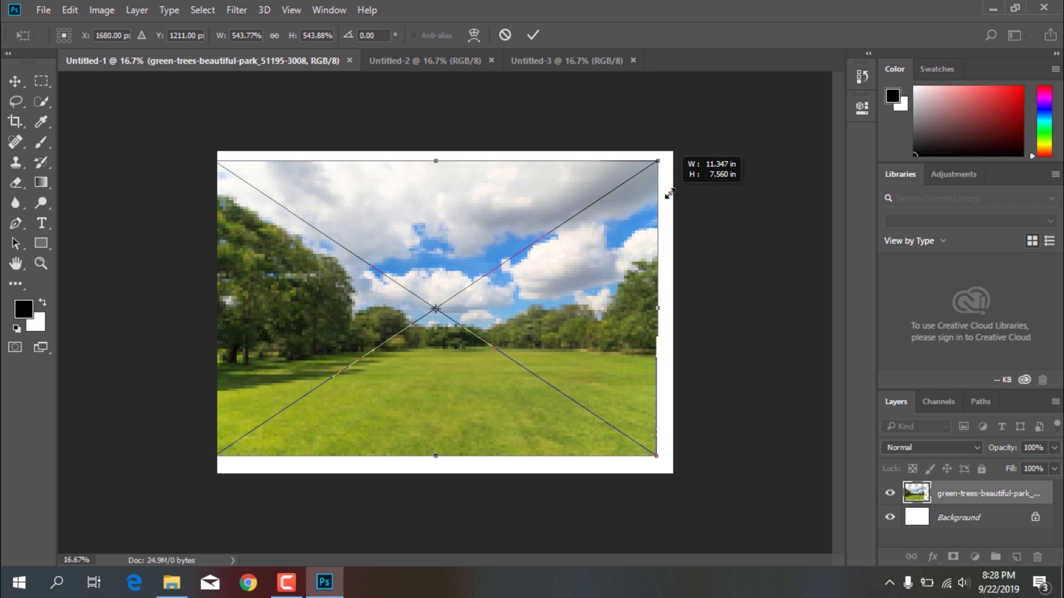
{"action": "mouse_move", "coordinate": [423, 248]}
{"action": "left_mouse_down"}
{"action": "mouse_move", "coordinate": [451, 247]}
{"action": "mouse_move", "coordinate": [435, 250]}
{"action": "left_mouse_up"}
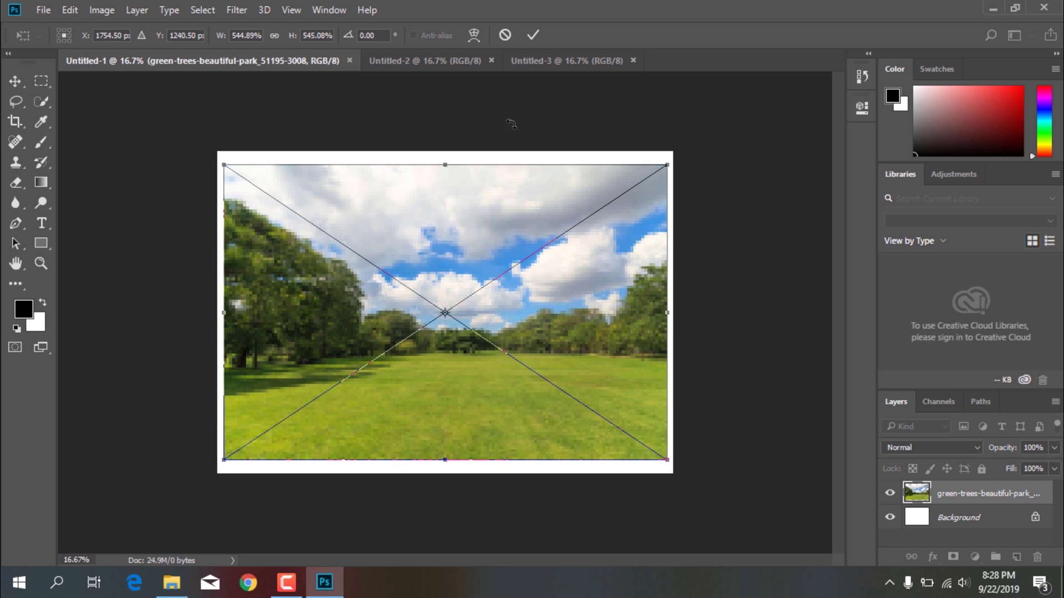
{"action": "left_click", "coordinate": [530, 35]}
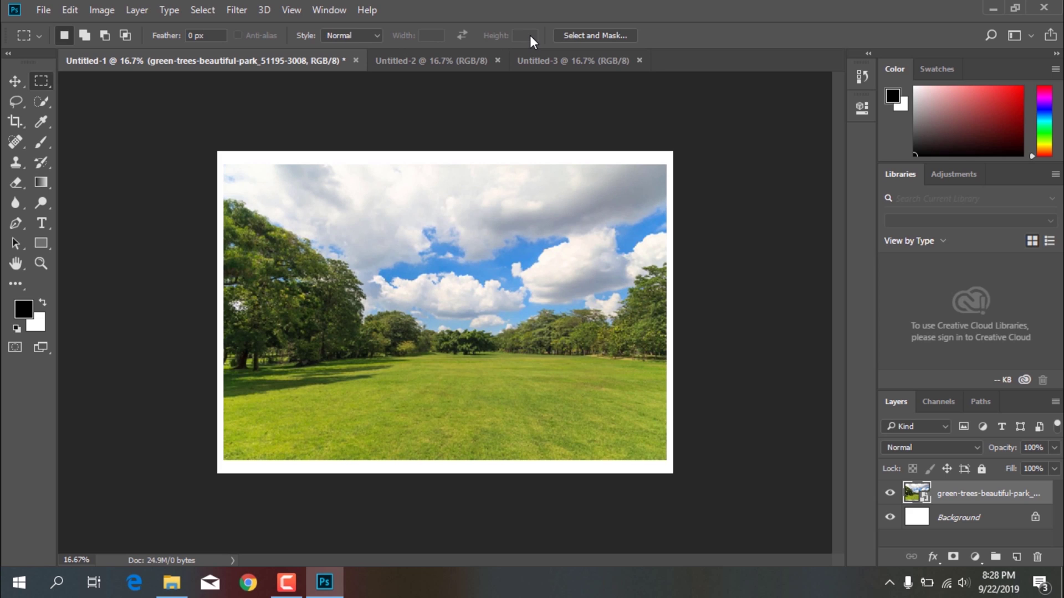
- Place normandy-pasture-hdr-environmental_19-138037.jpg from the Documents folder into Untitled-2, accepting the default Camera Raw settings
{"action": "left_click", "coordinate": [403, 60]}
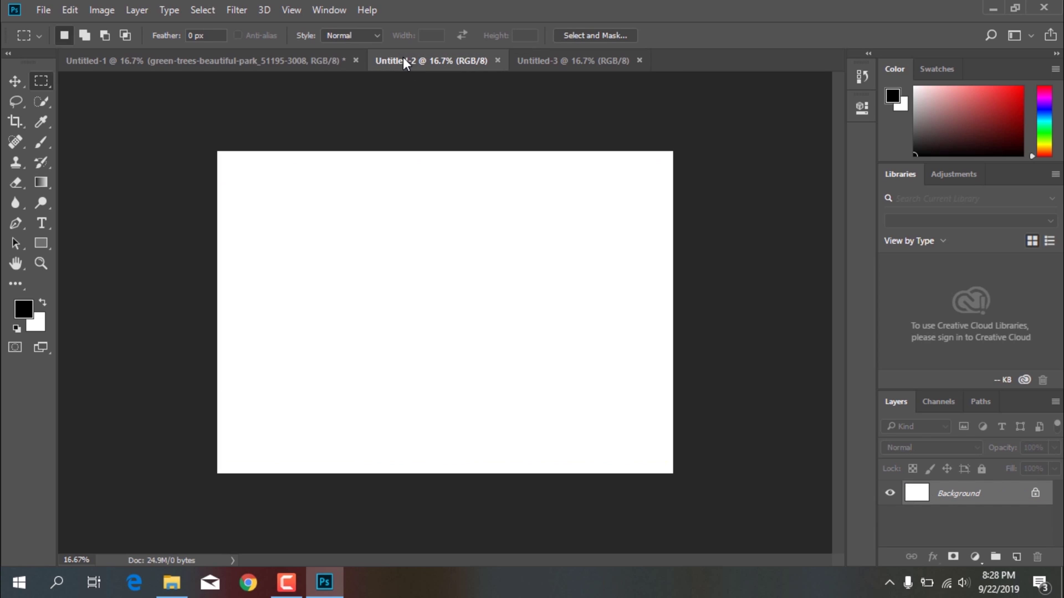
{"action": "left_click", "coordinate": [172, 582]}
{"action": "left_click_drag", "start_coordinate": [942, 316], "coordinate": [434, 377]}
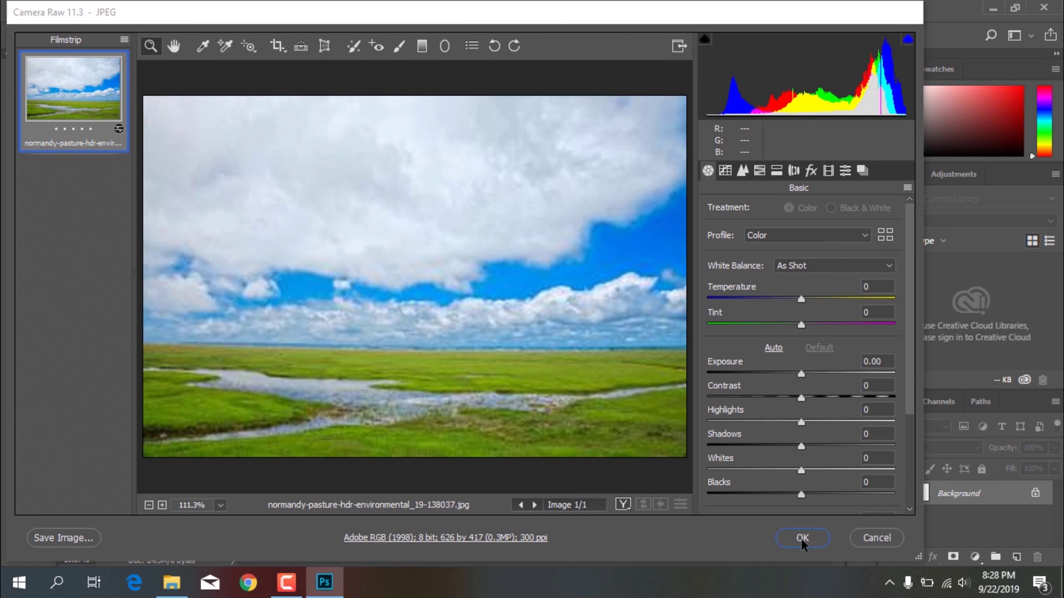
{"action": "left_click", "coordinate": [802, 539]}
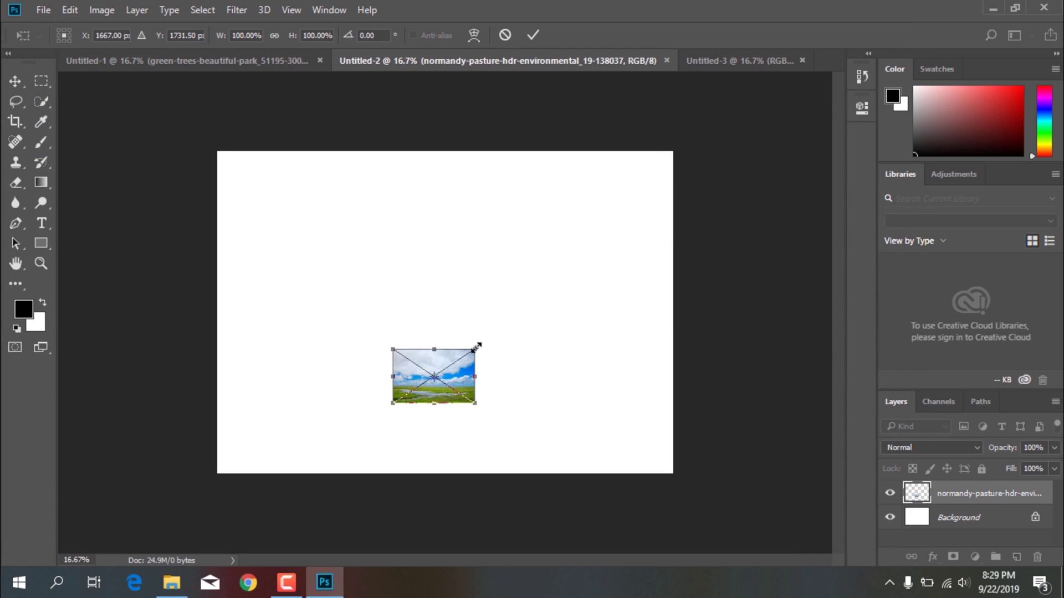
- Enlarge the placed pasture photo to about 518%, centre it on the page inside a white border, and commit the placement
{"action": "left_click_drag", "start_coordinate": [477, 346], "coordinate": [631, 219]}
{"action": "left_click_drag", "start_coordinate": [390, 232], "coordinate": [203, 203]}
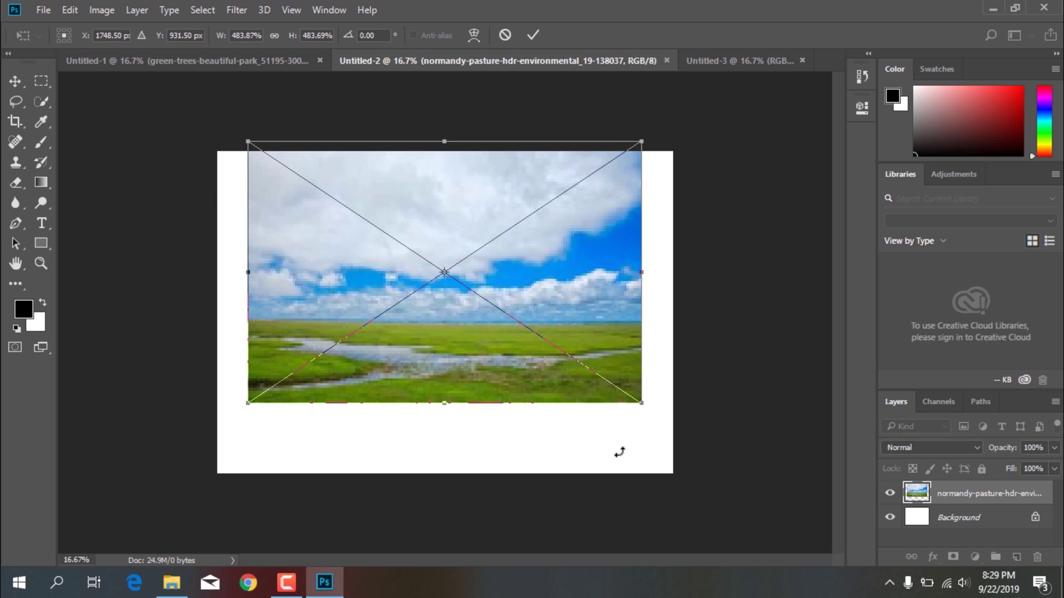
{"action": "left_click_drag", "start_coordinate": [646, 404], "coordinate": [678, 427]}
{"action": "left_click_drag", "start_coordinate": [527, 311], "coordinate": [508, 337]}
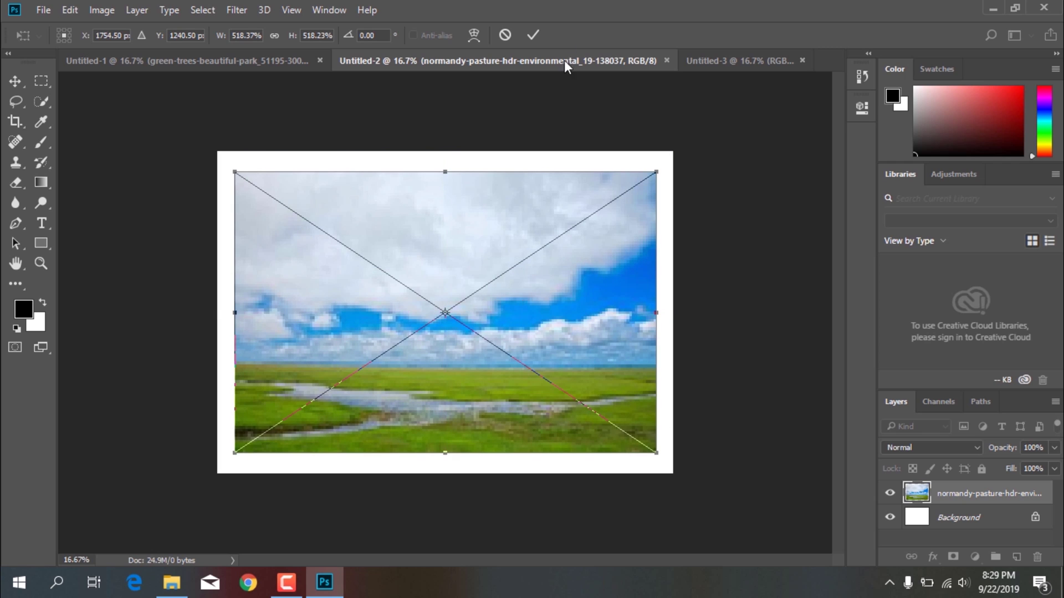
{"action": "left_click", "coordinate": [533, 35]}
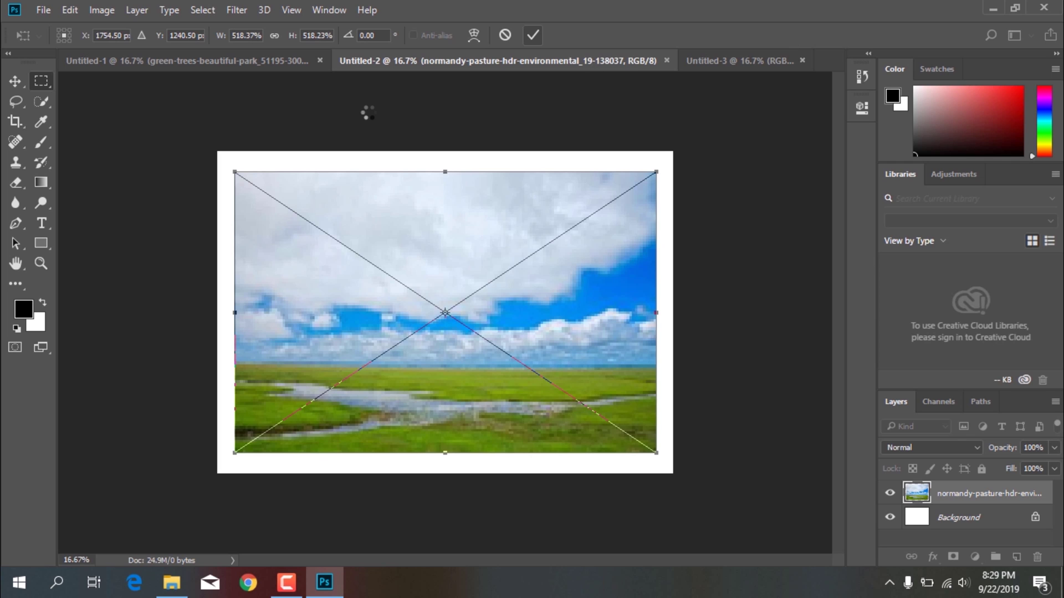
- Review the first two documents with their placed photos and switch to the blank Untitled-3
{"action": "left_click", "coordinate": [233, 62]}
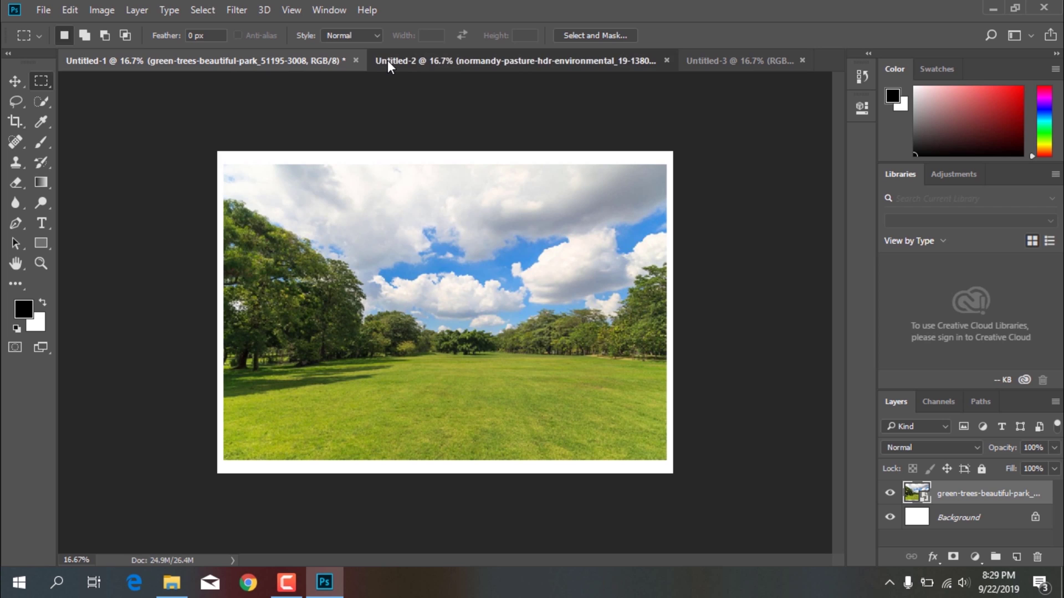
{"action": "left_click", "coordinate": [387, 62]}
{"action": "left_click", "coordinate": [731, 62]}
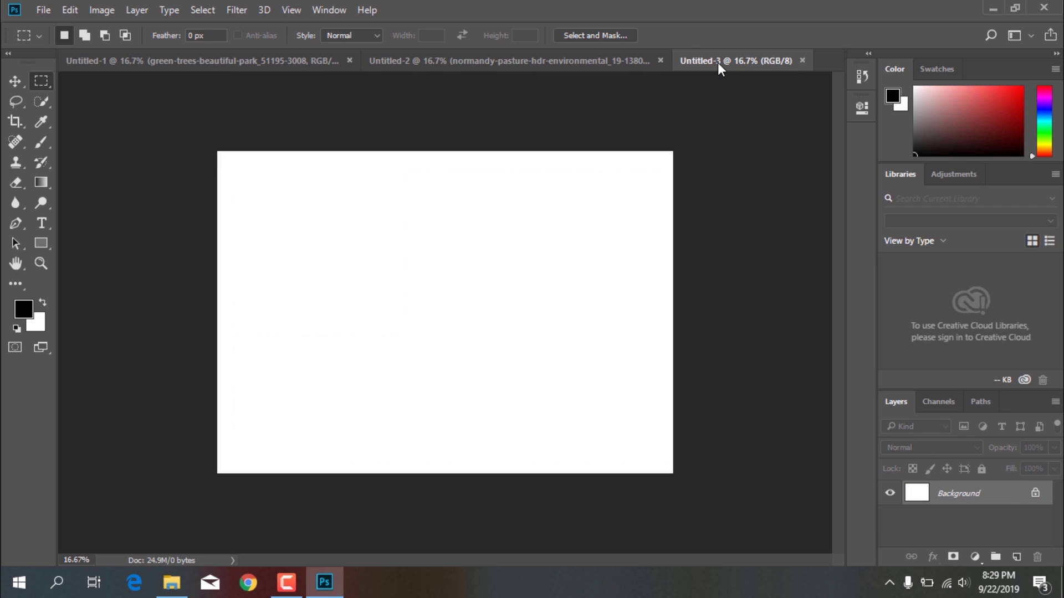
- Place road_1127-3479.jpg from the Documents folder into Untitled-3, accepting the default Camera Raw settings
{"action": "left_click", "coordinate": [172, 581]}
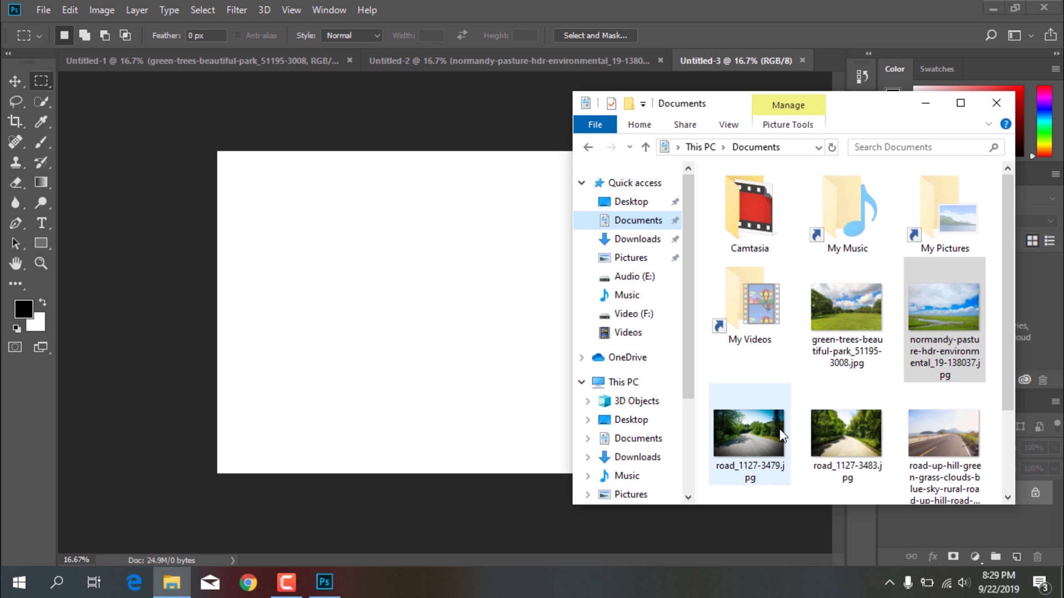
{"action": "left_click_drag", "start_coordinate": [783, 436], "coordinate": [416, 361]}
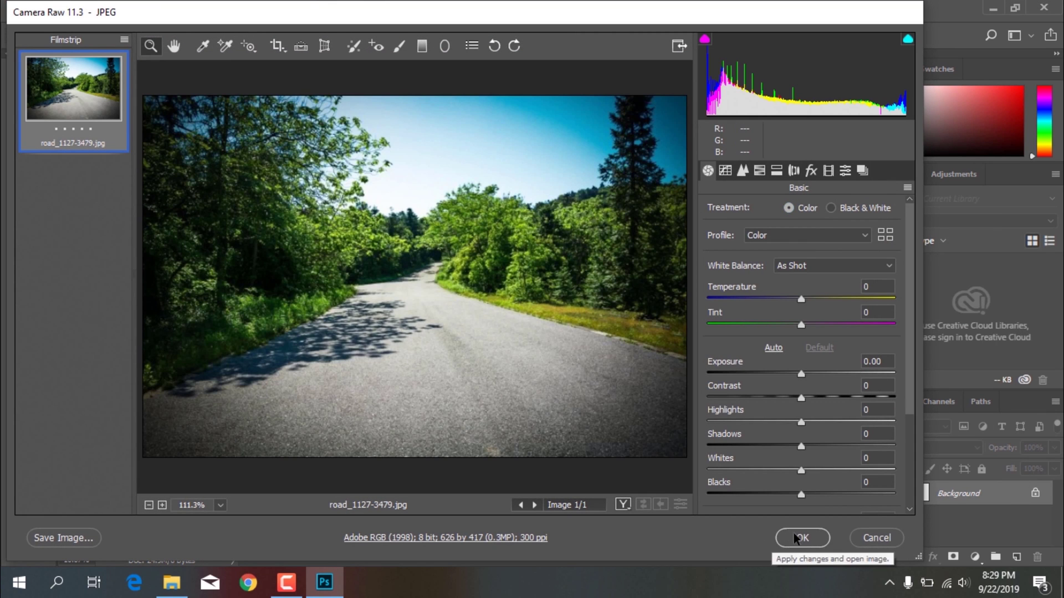
{"action": "left_click", "coordinate": [801, 539]}
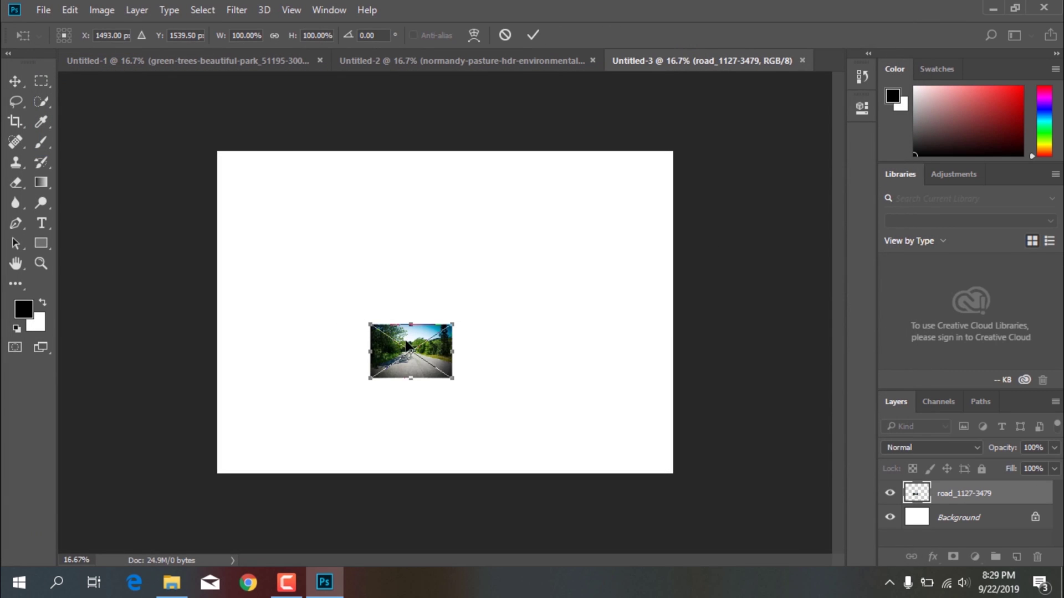
- Enlarge the placed road photo to nearly fill the page, centre it inside a white border, and commit the placement
{"action": "left_click_drag", "start_coordinate": [371, 323], "coordinate": [249, 211]}
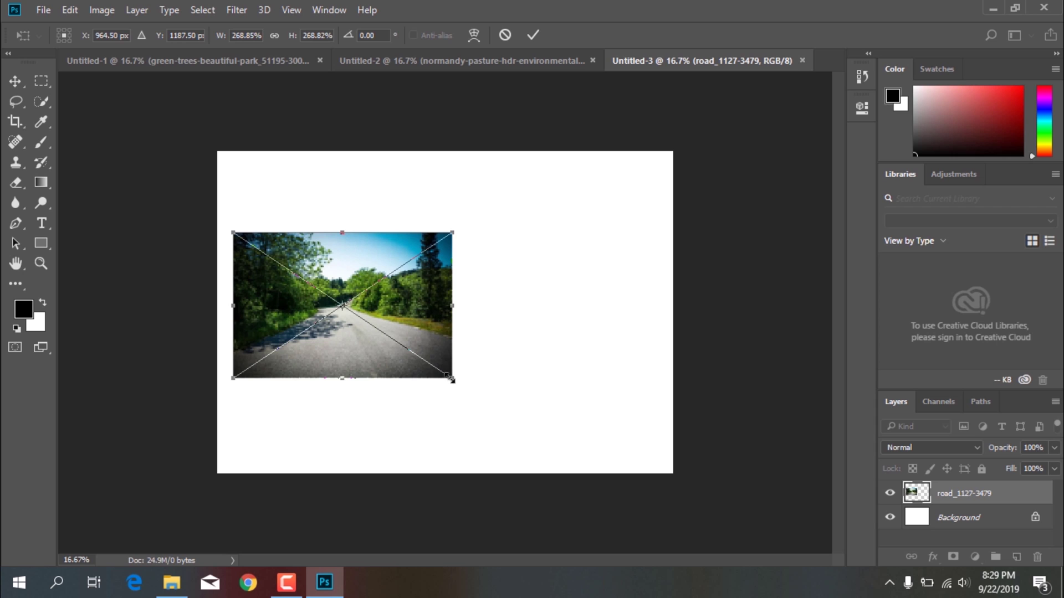
{"action": "left_click_drag", "start_coordinate": [452, 380], "coordinate": [623, 425]}
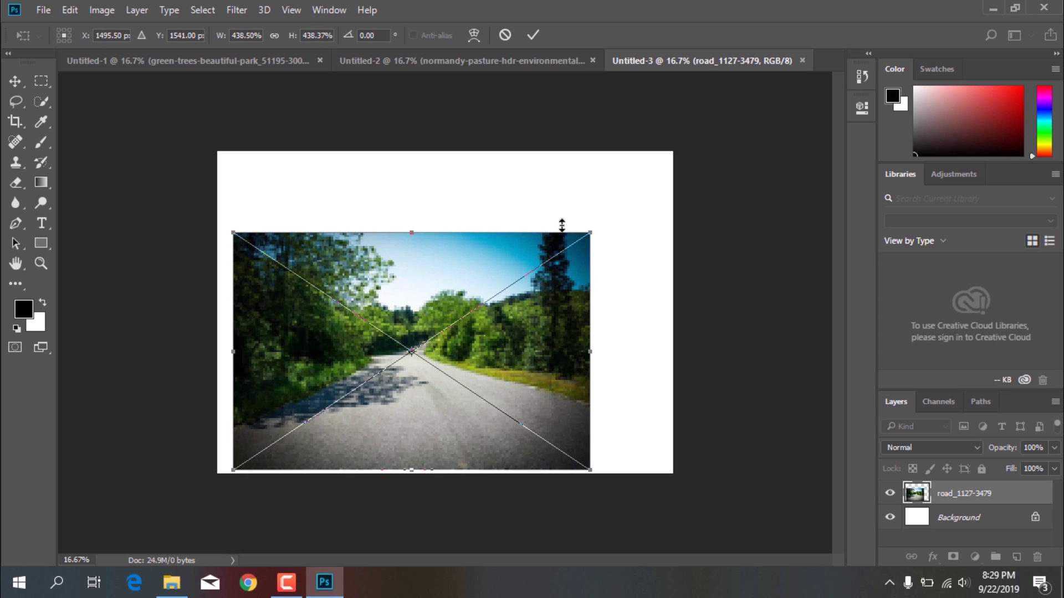
{"action": "left_click_drag", "start_coordinate": [591, 227], "coordinate": [658, 181]}
{"action": "left_click_drag", "start_coordinate": [464, 312], "coordinate": [465, 293]}
{"action": "left_click", "coordinate": [532, 35]}
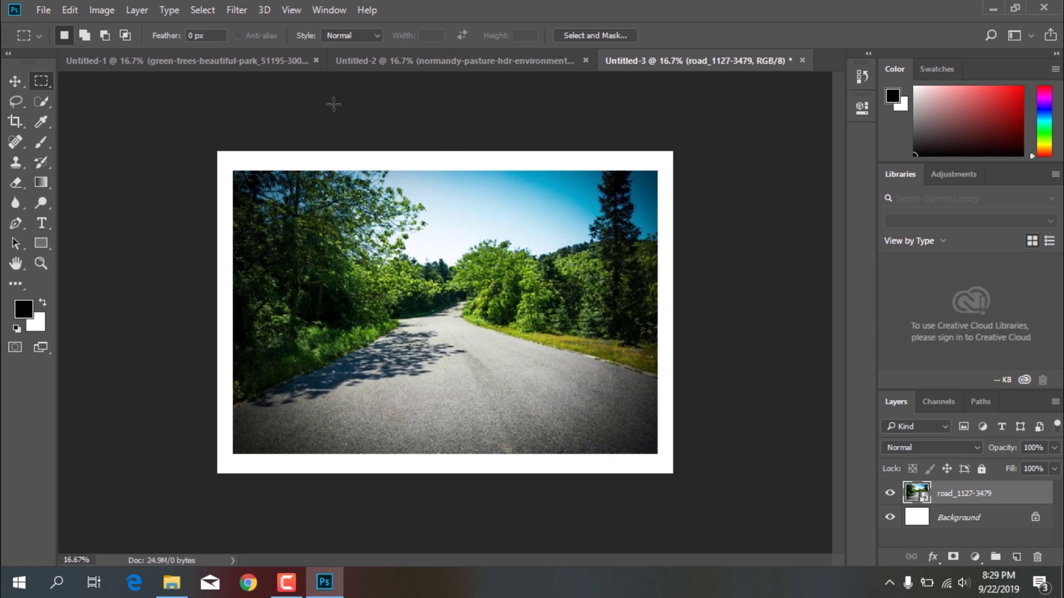
- Review the placed photos in Untitled-1, Untitled-2 and Untitled-3
{"action": "left_click", "coordinate": [115, 65]}
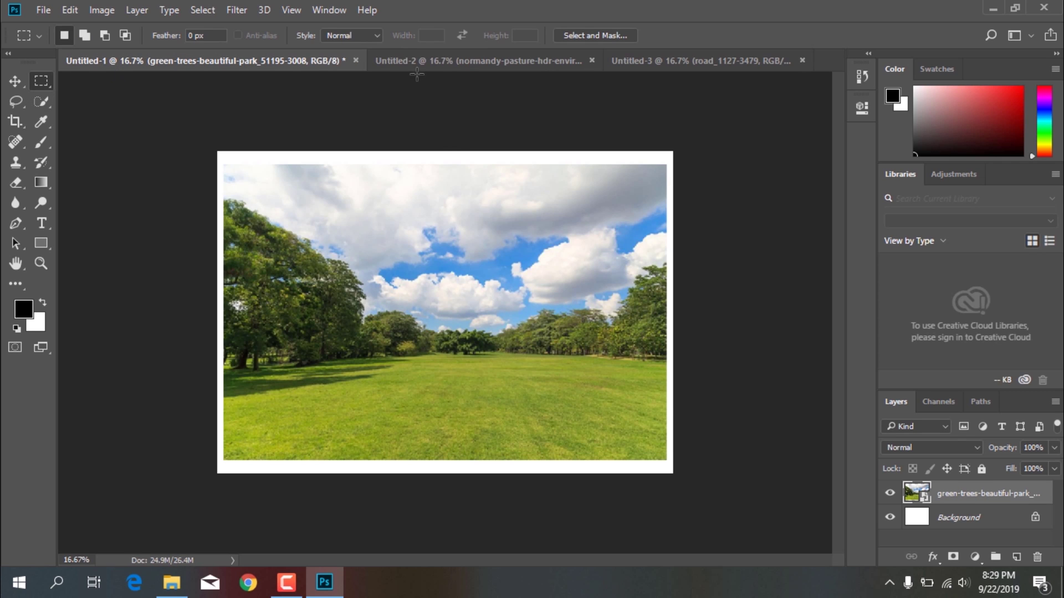
{"action": "left_click", "coordinate": [425, 58]}
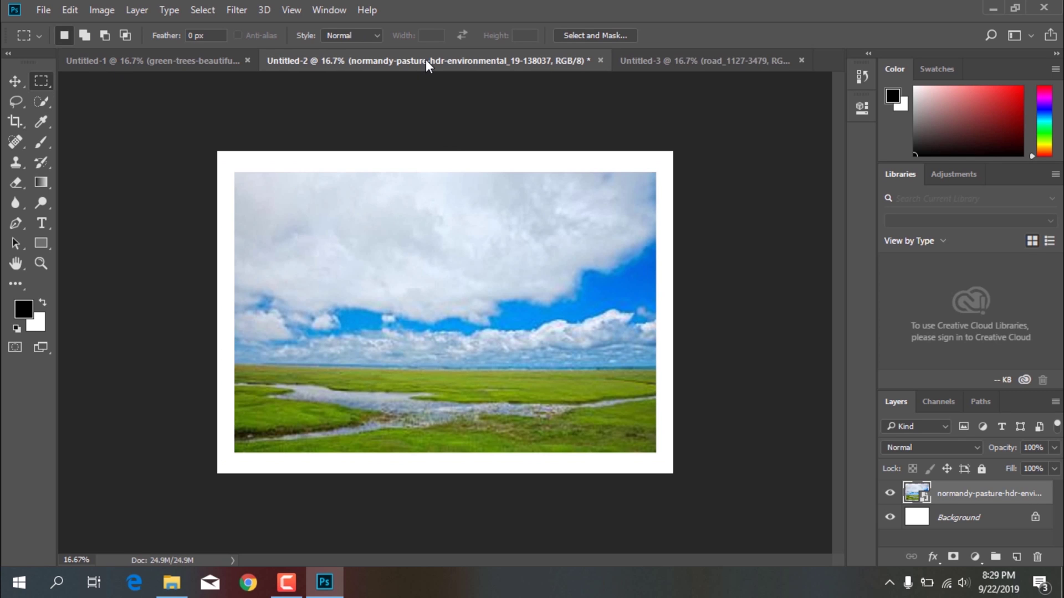
{"action": "left_click", "coordinate": [661, 60]}
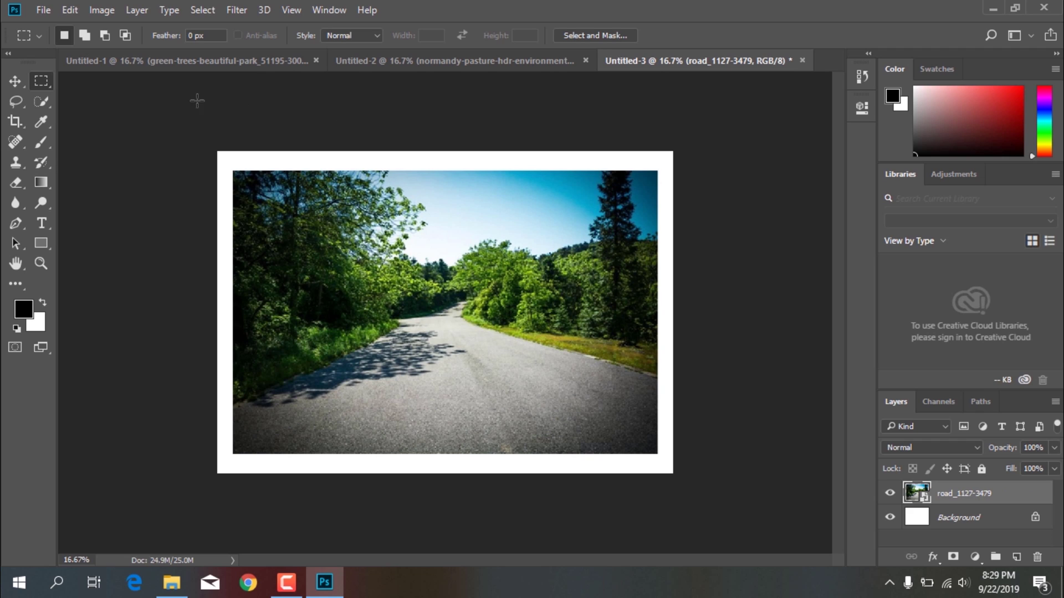
- Set up a PDF Presentation with all open files as sources, ordered Untitled-1, Untitled-2, Untitled-3
{"action": "left_click", "coordinate": [48, 10]}
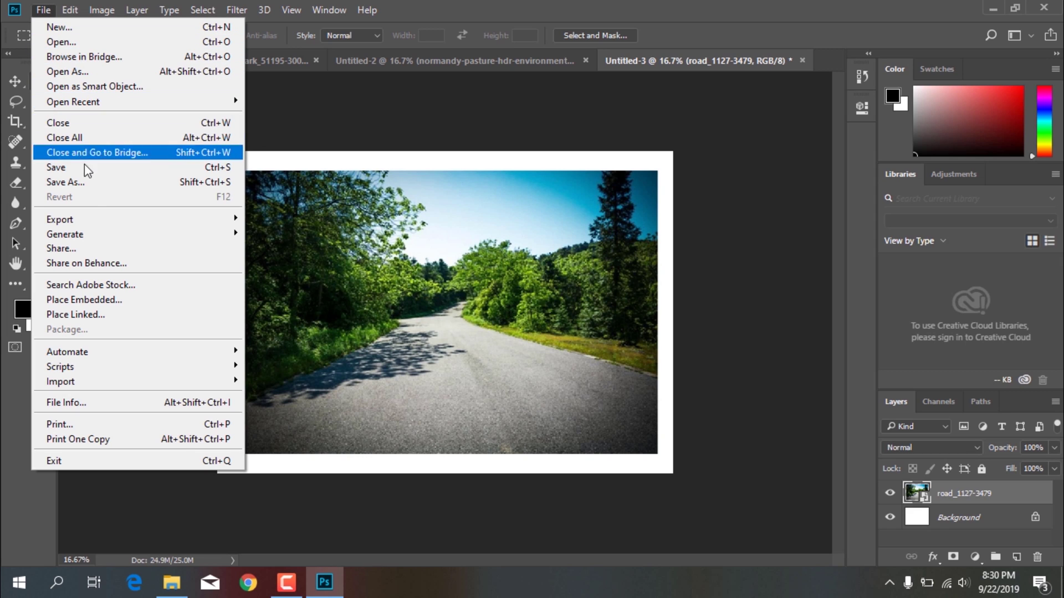
{"action": "mouse_move", "coordinate": [94, 354]}
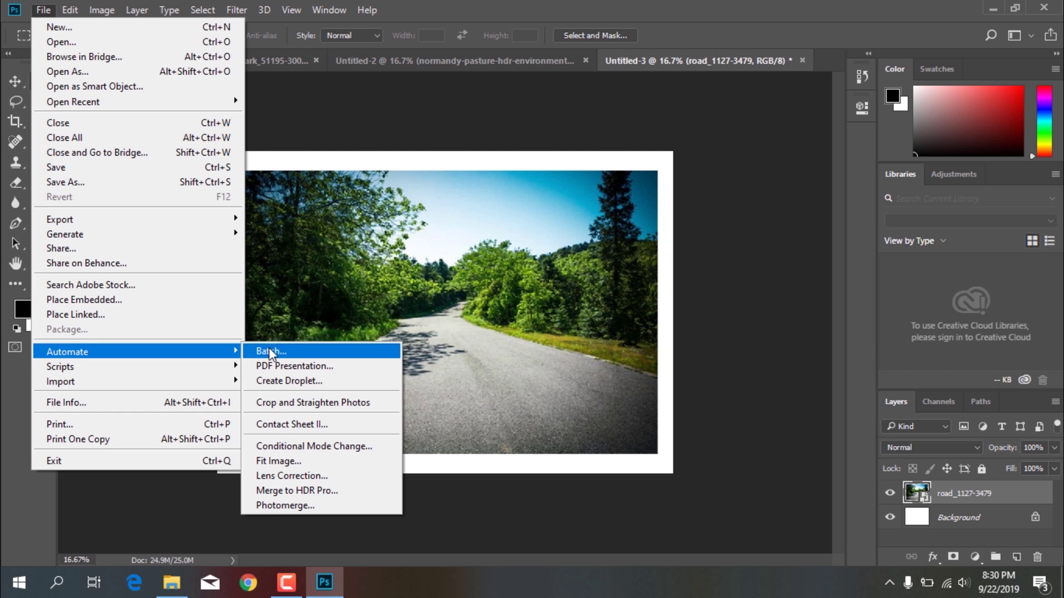
{"action": "left_click", "coordinate": [285, 367]}
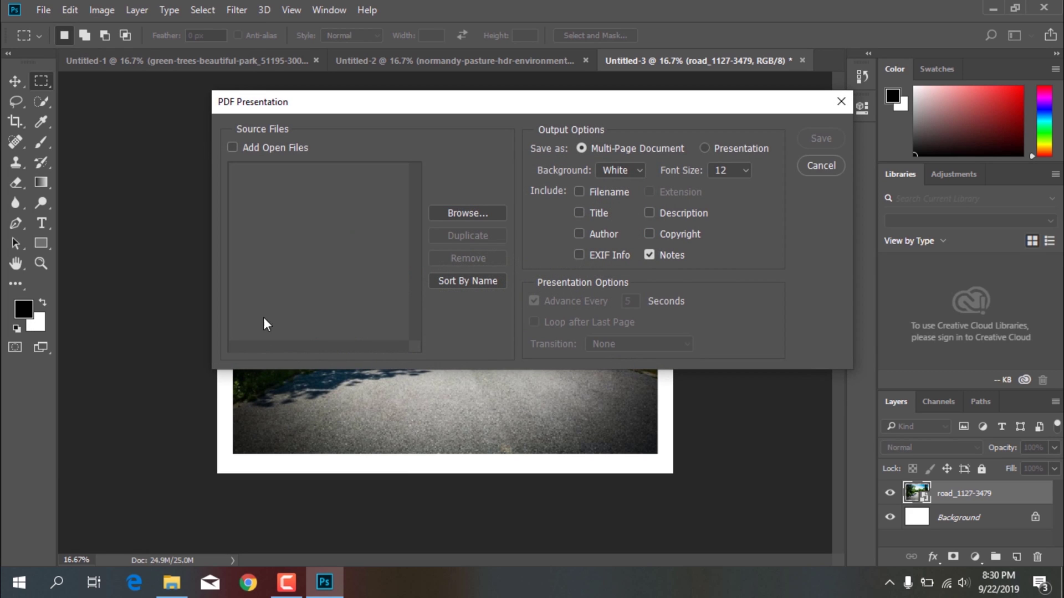
{"action": "left_click", "coordinate": [232, 148]}
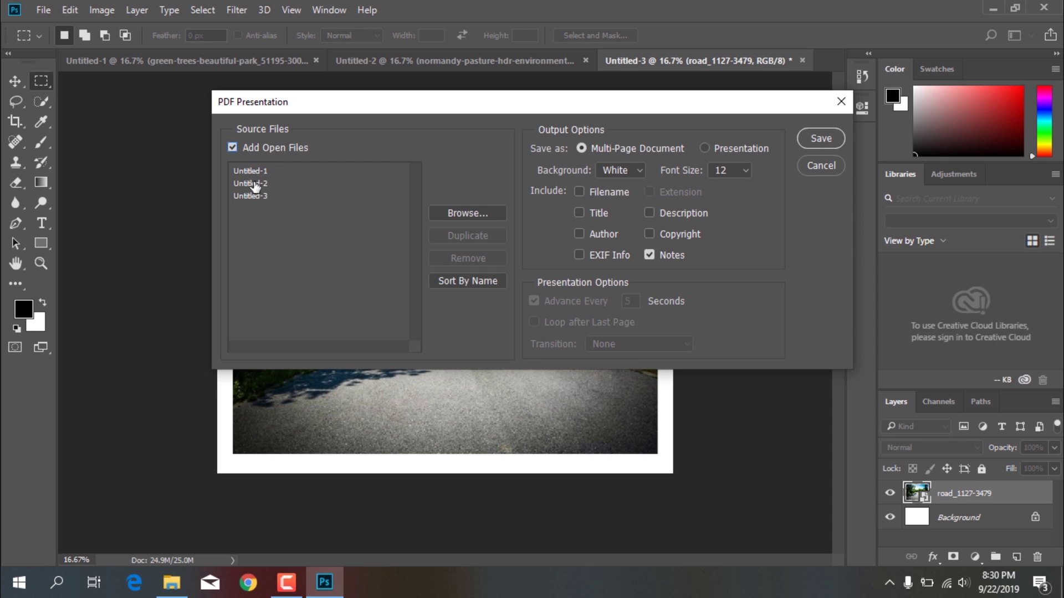
{"action": "left_click_drag", "start_coordinate": [251, 175], "coordinate": [257, 205]}
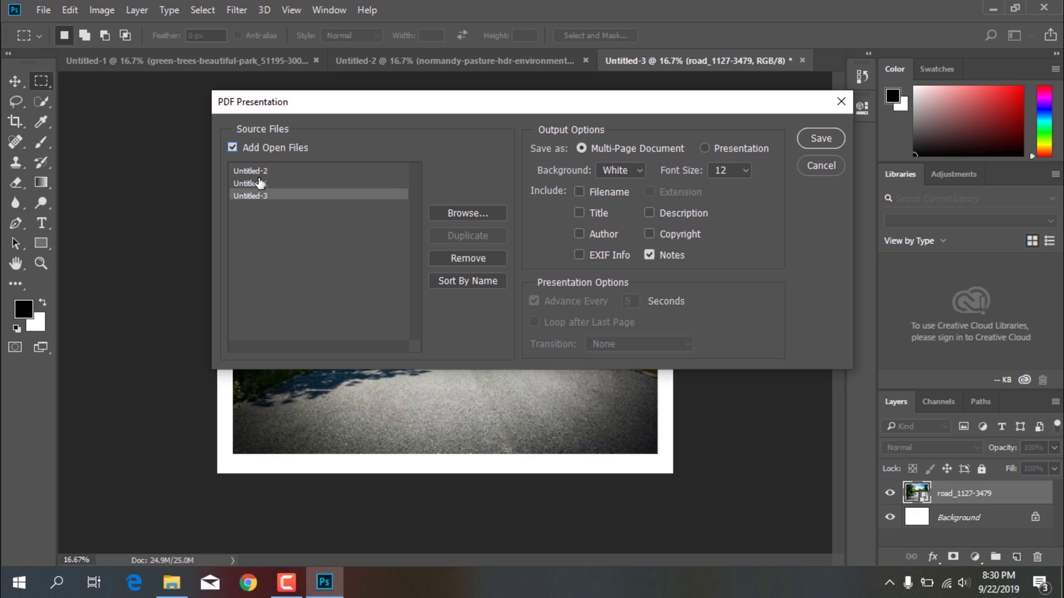
{"action": "left_click_drag", "start_coordinate": [256, 174], "coordinate": [280, 189]}
- Save the multi-page document as Untitled.pdf in the Documents folder, choosing the [High Quality Print] (Modified) PDF preset
{"action": "left_click", "coordinate": [816, 138]}
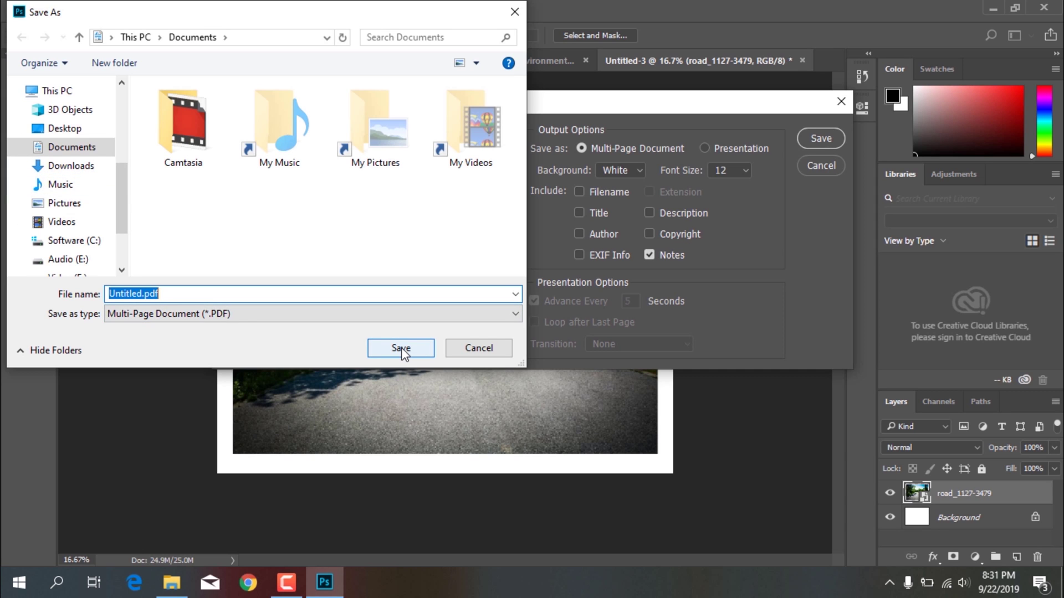
{"action": "left_click", "coordinate": [401, 347]}
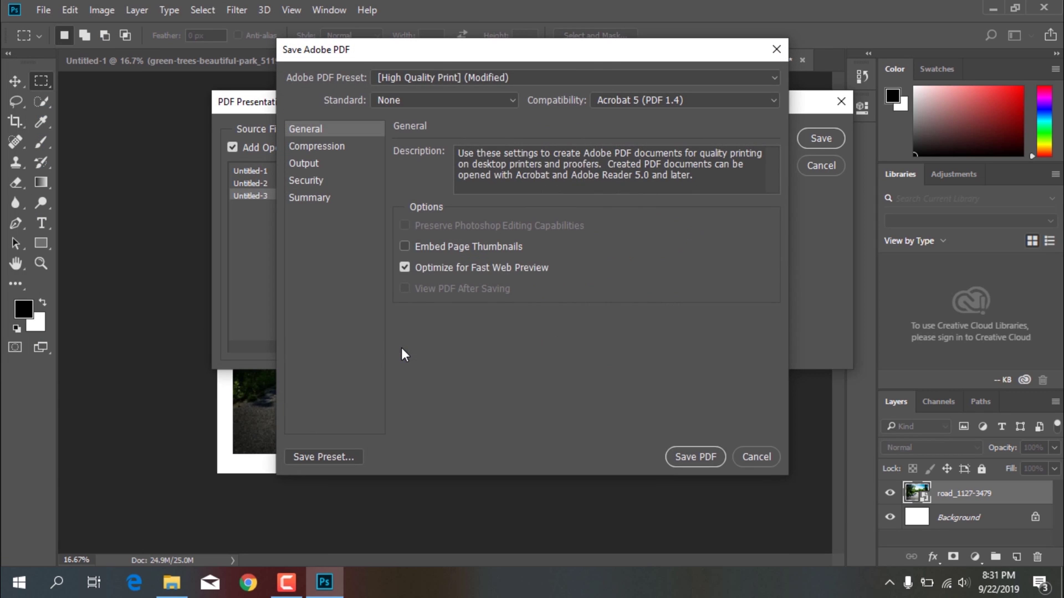
{"action": "left_click", "coordinate": [518, 81]}
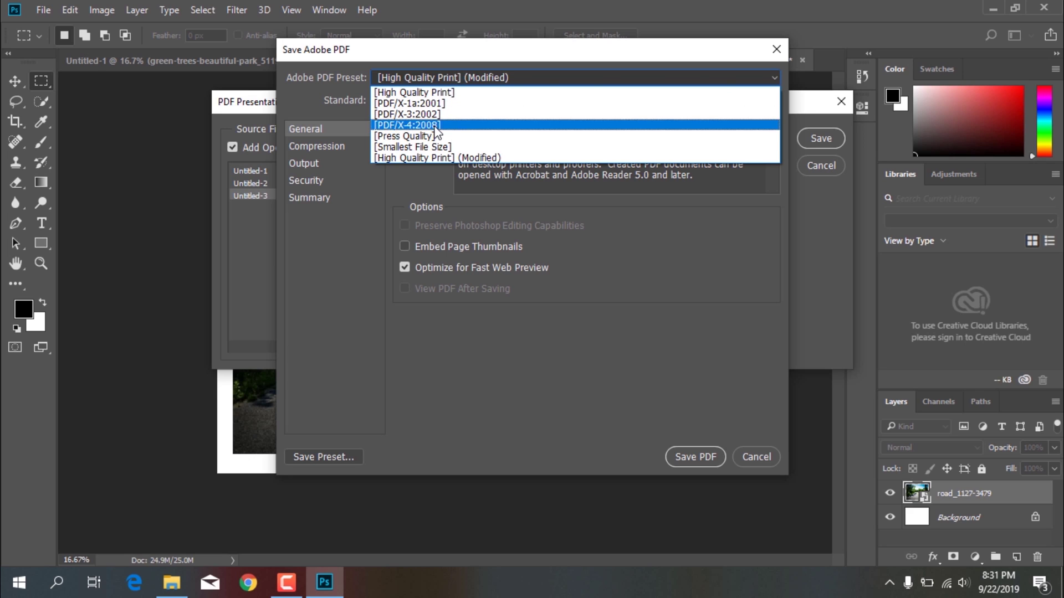
{"action": "left_click", "coordinate": [428, 158]}
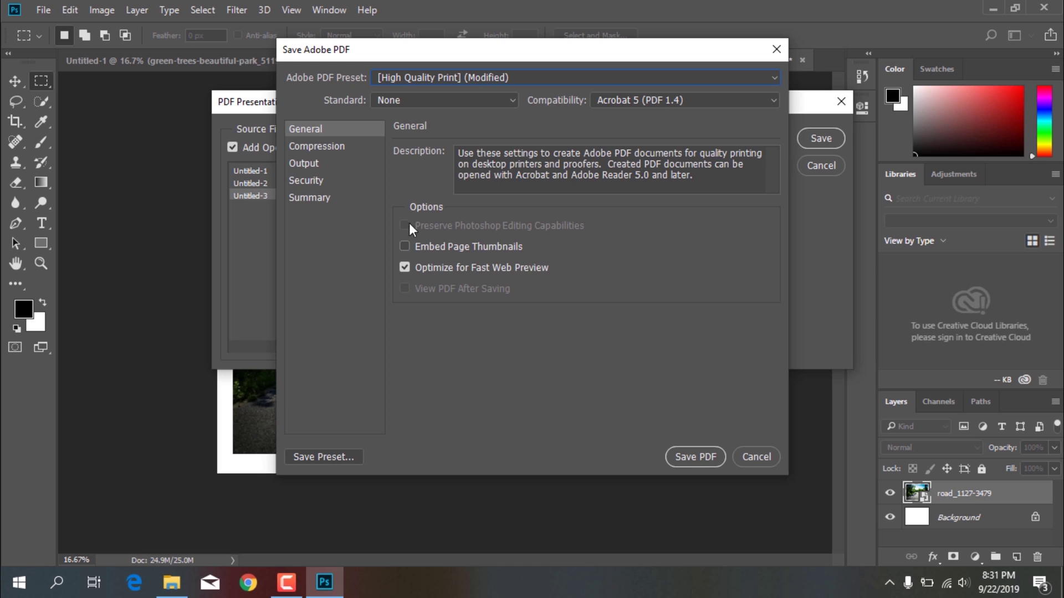
- Check the available presets and the General, Compression and Output settings of the PDF, and export it
{"action": "left_click", "coordinate": [493, 82]}
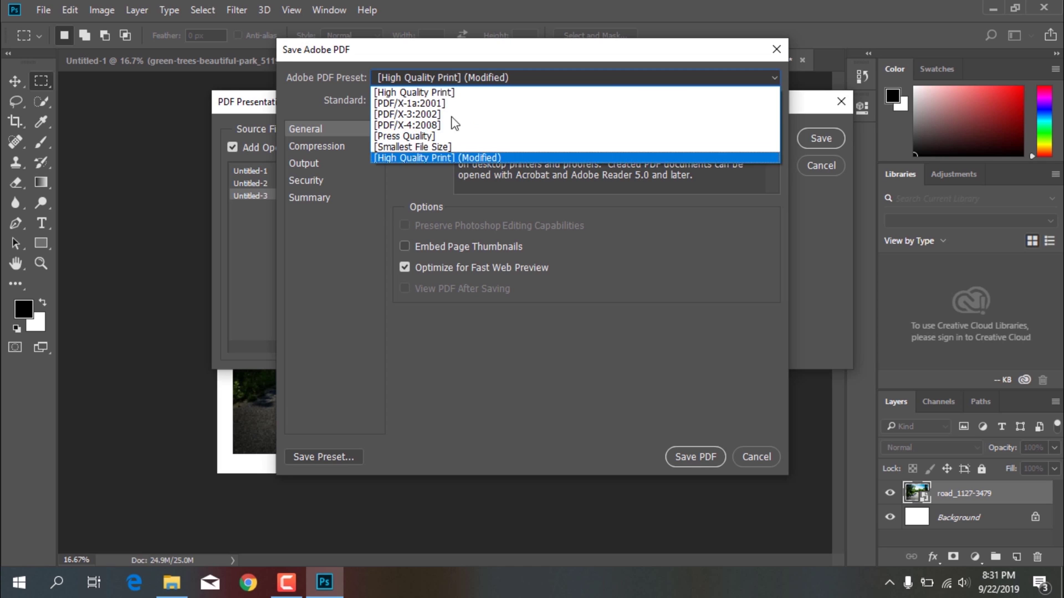
{"action": "left_click", "coordinate": [341, 268]}
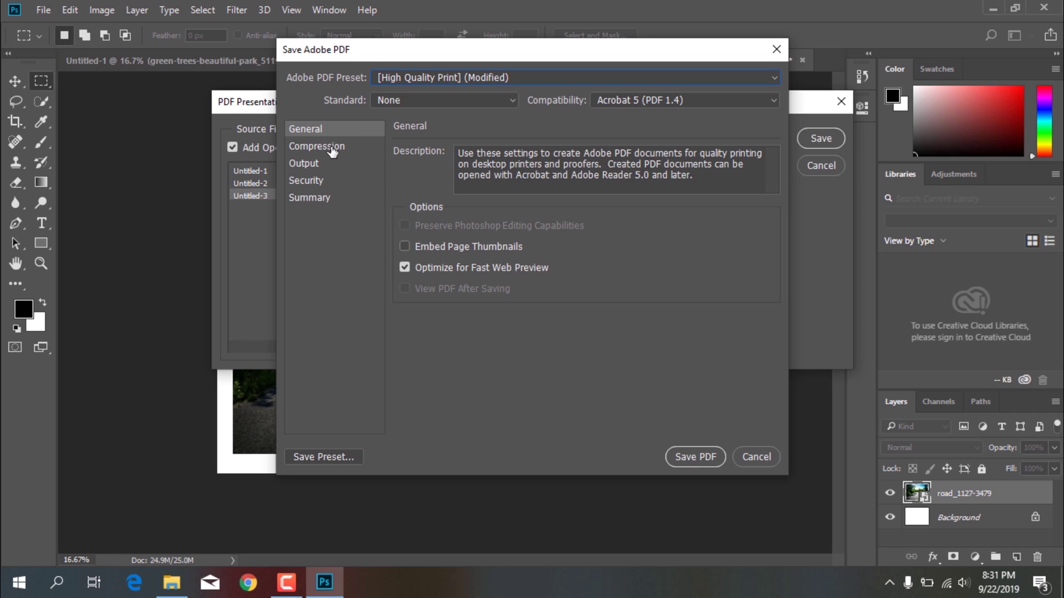
{"action": "left_click", "coordinate": [332, 148]}
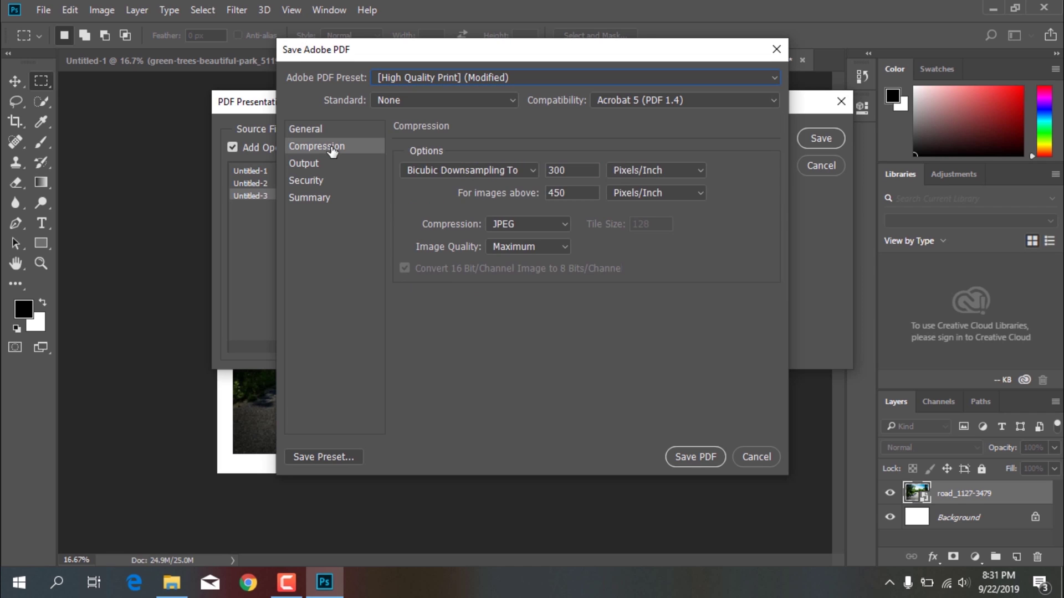
{"action": "left_click", "coordinate": [506, 170]}
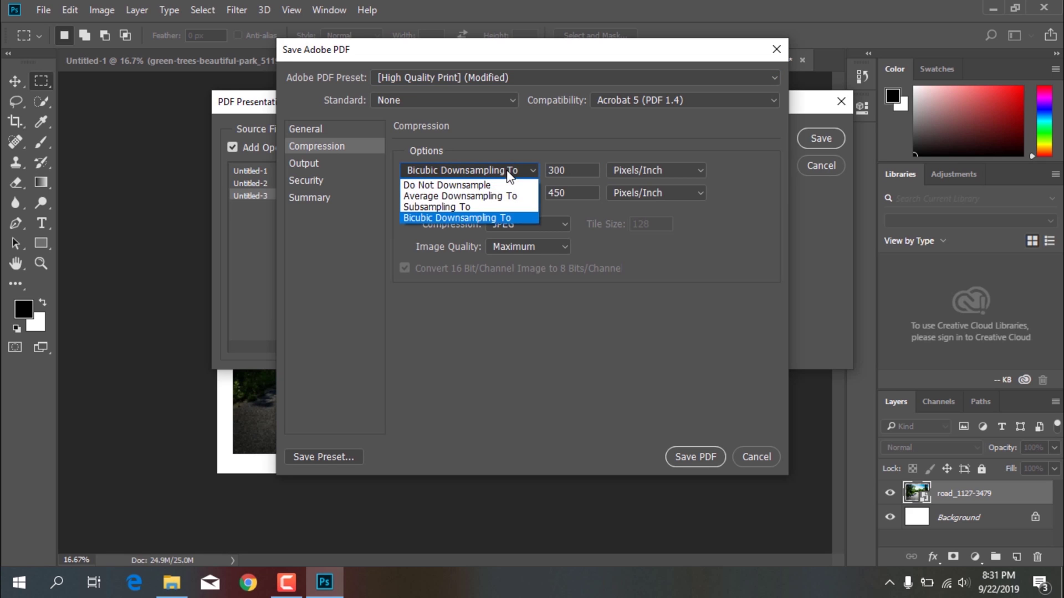
{"action": "left_click", "coordinate": [487, 315]}
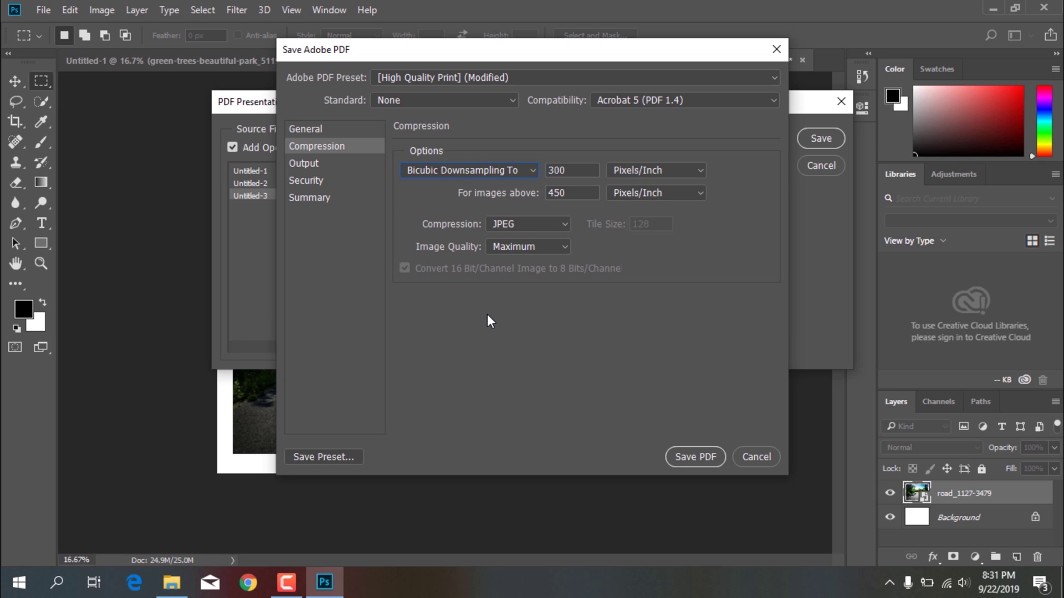
{"action": "left_click", "coordinate": [320, 132]}
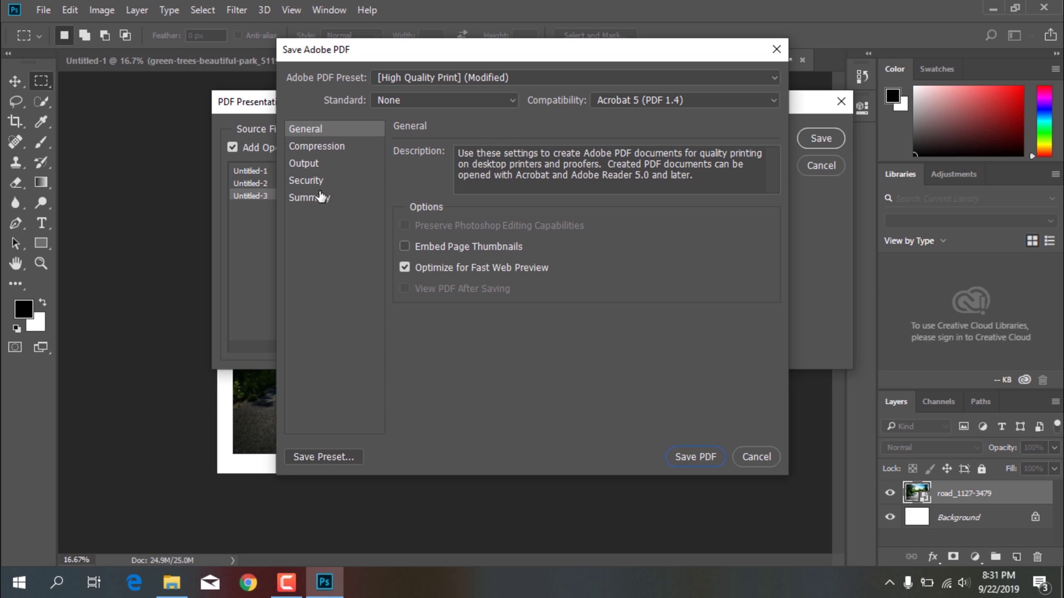
{"action": "left_click", "coordinate": [308, 166]}
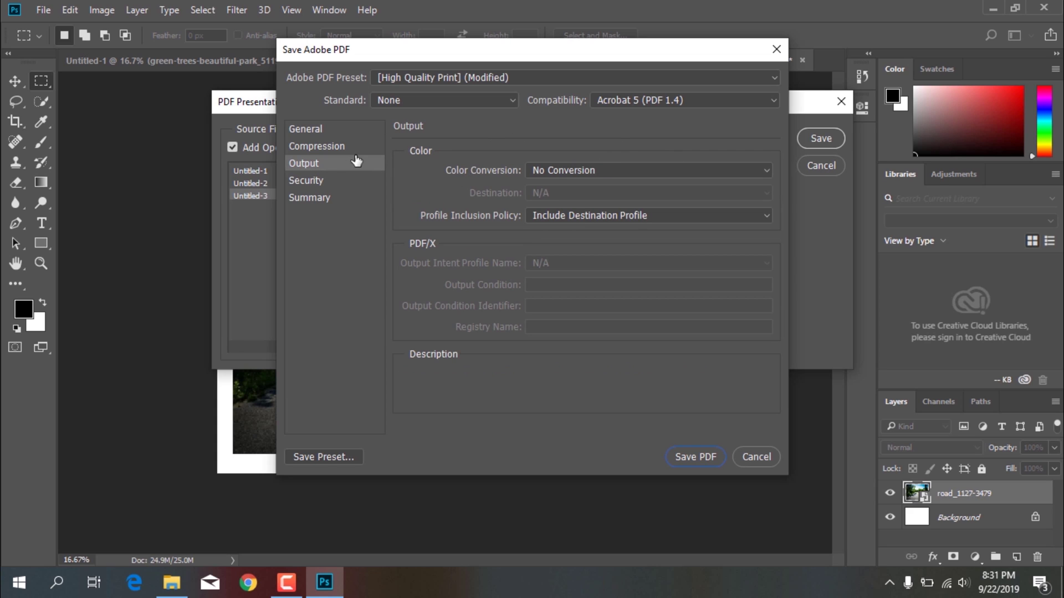
{"action": "left_click", "coordinate": [338, 149]}
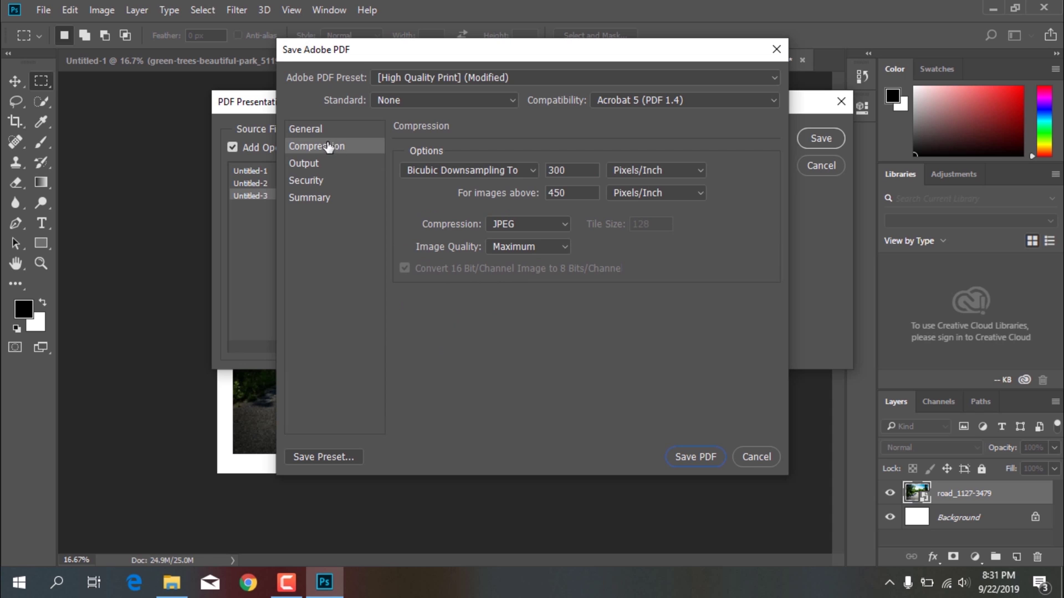
{"action": "left_click", "coordinate": [321, 131]}
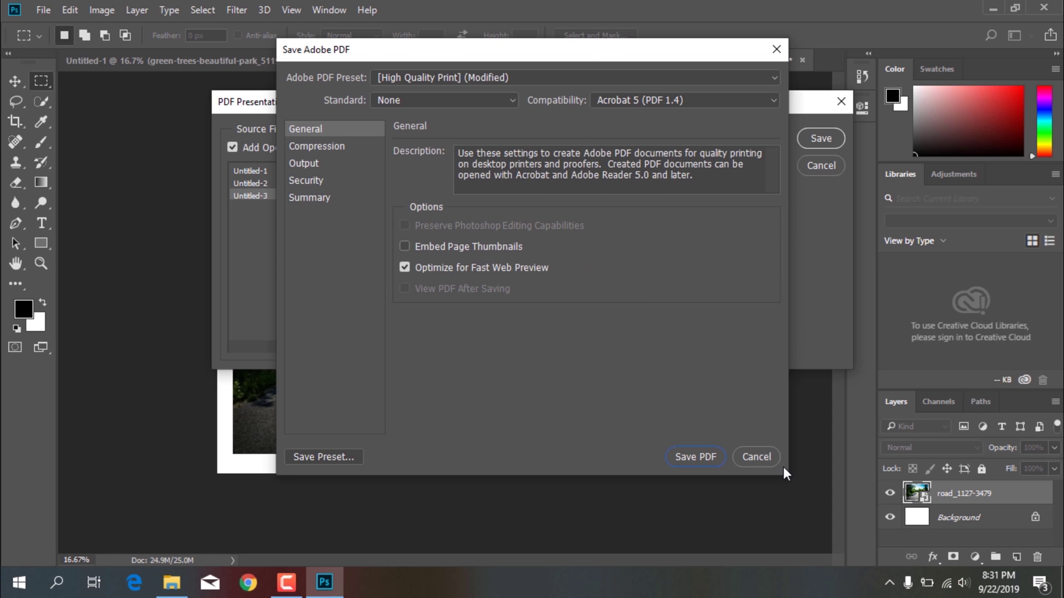
{"action": "left_click", "coordinate": [699, 453]}
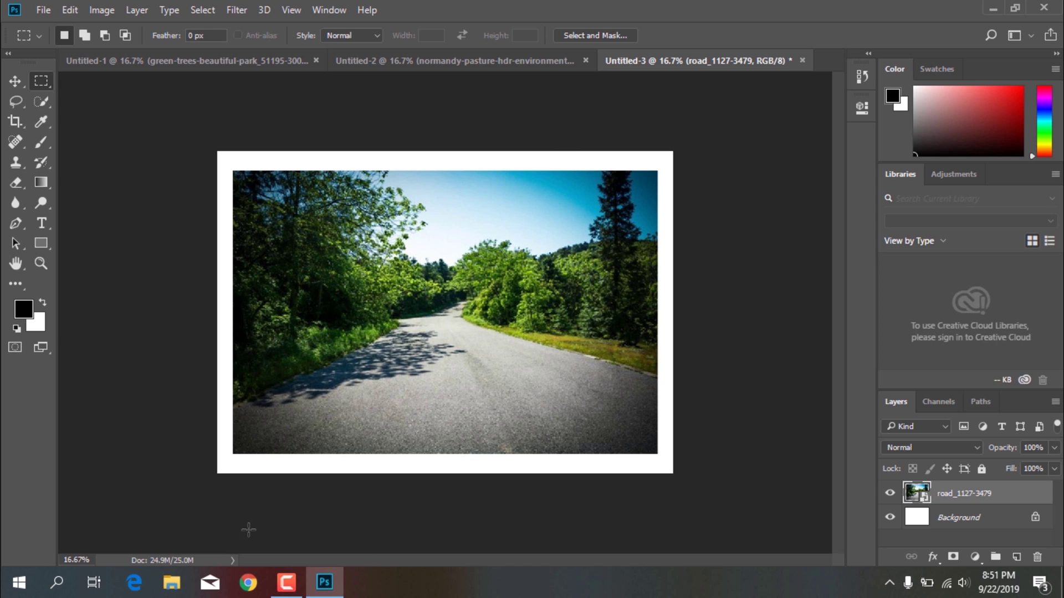
- Switch to File Explorer and check the file properties of Untitled.pdf in the Documents folder
{"action": "left_click", "coordinate": [162, 593]}
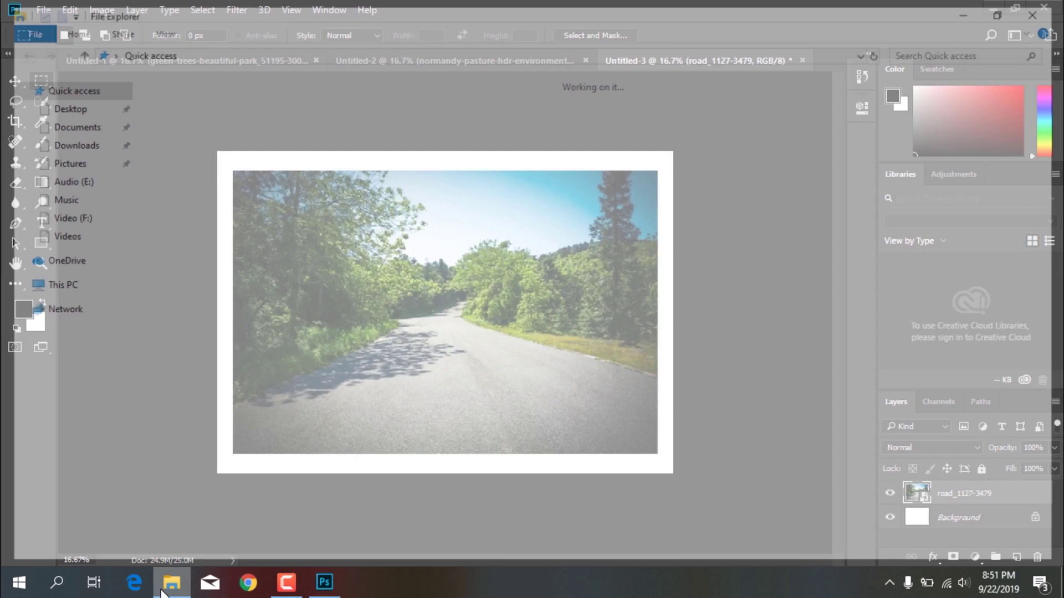
{"action": "left_click", "coordinate": [73, 128]}
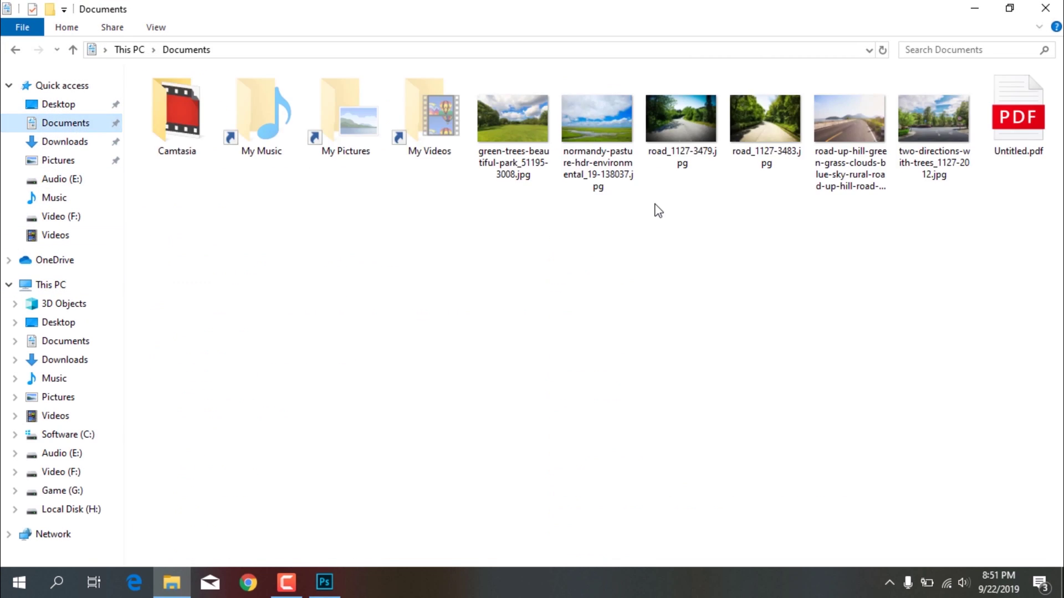
{"action": "right_click", "coordinate": [1011, 118]}
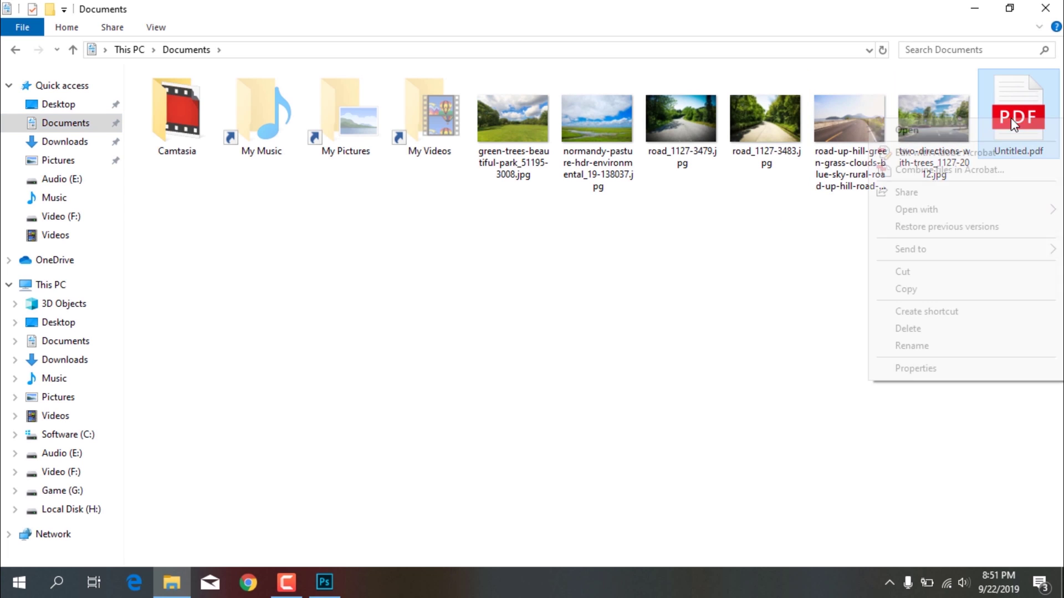
{"action": "left_click", "coordinate": [948, 370]}
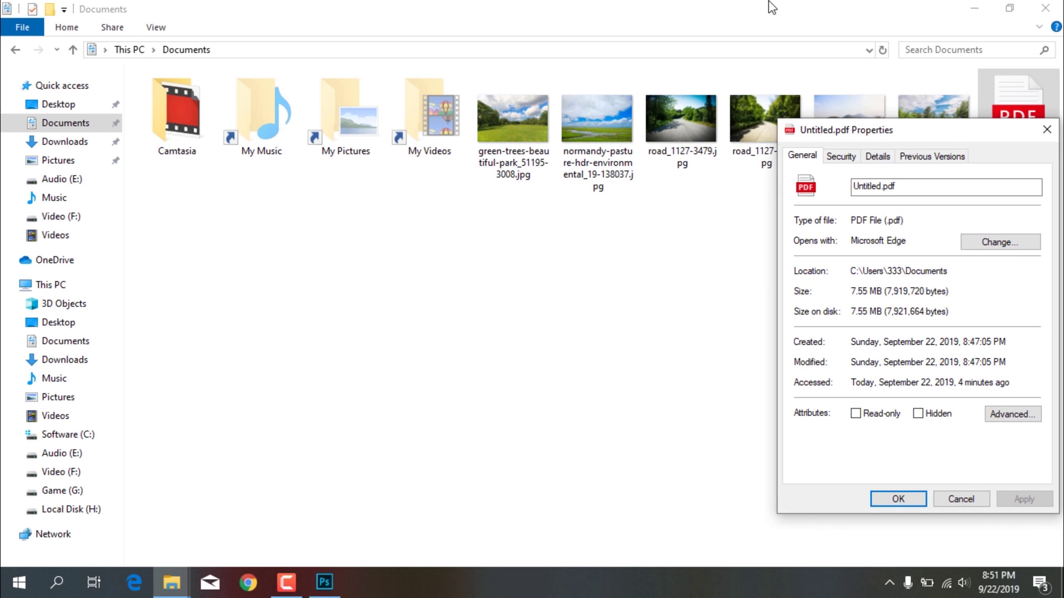
{"action": "left_click", "coordinate": [896, 499]}
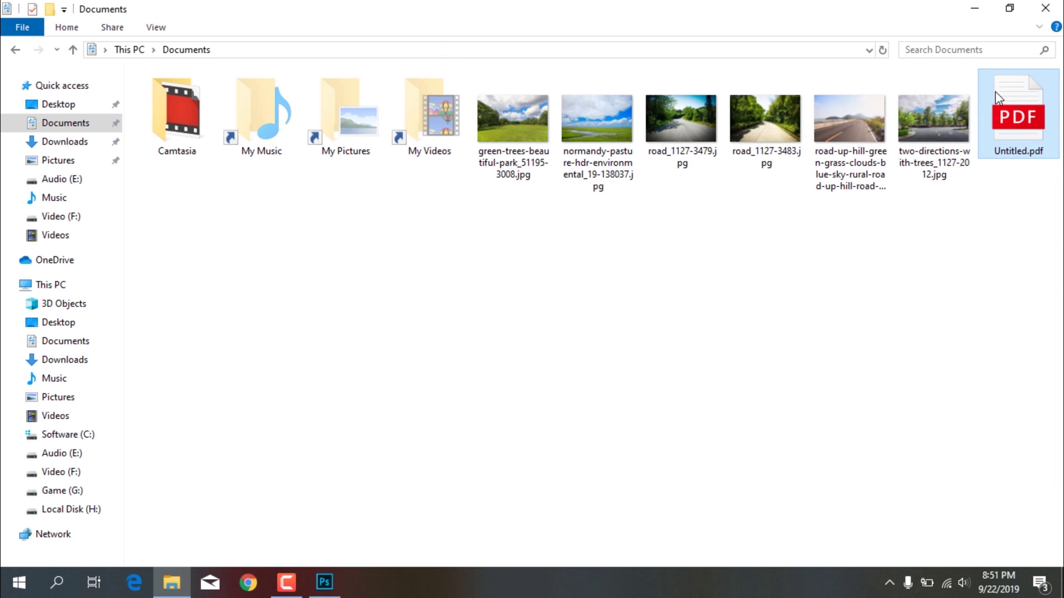
- Open Untitled.pdf in Microsoft Edge, maximize the window, and look through all its pages
{"action": "right_click", "coordinate": [998, 105]}
{"action": "left_click", "coordinate": [974, 136]}
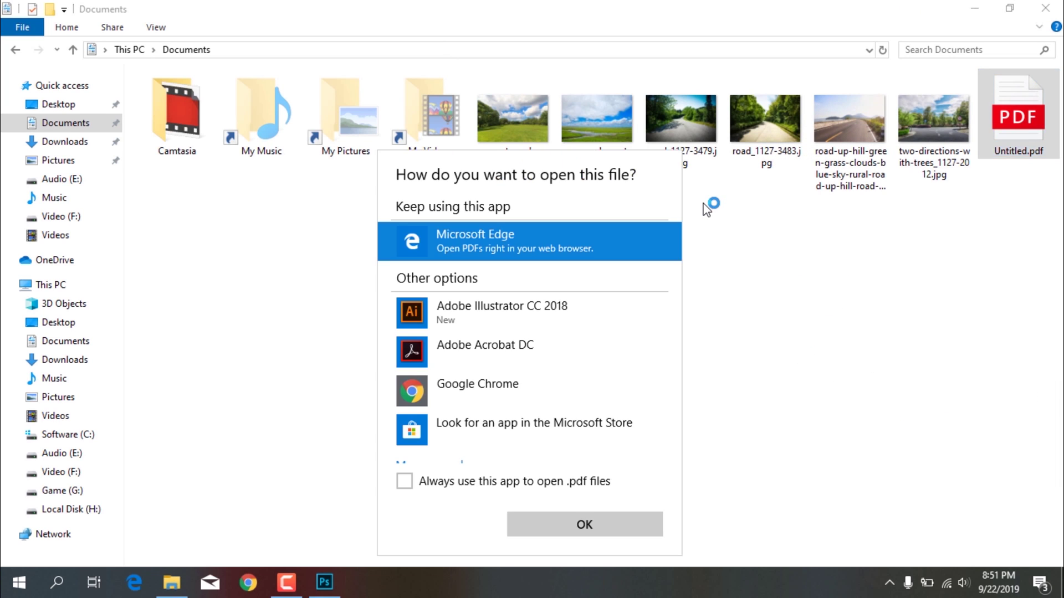
{"action": "left_click", "coordinate": [587, 535]}
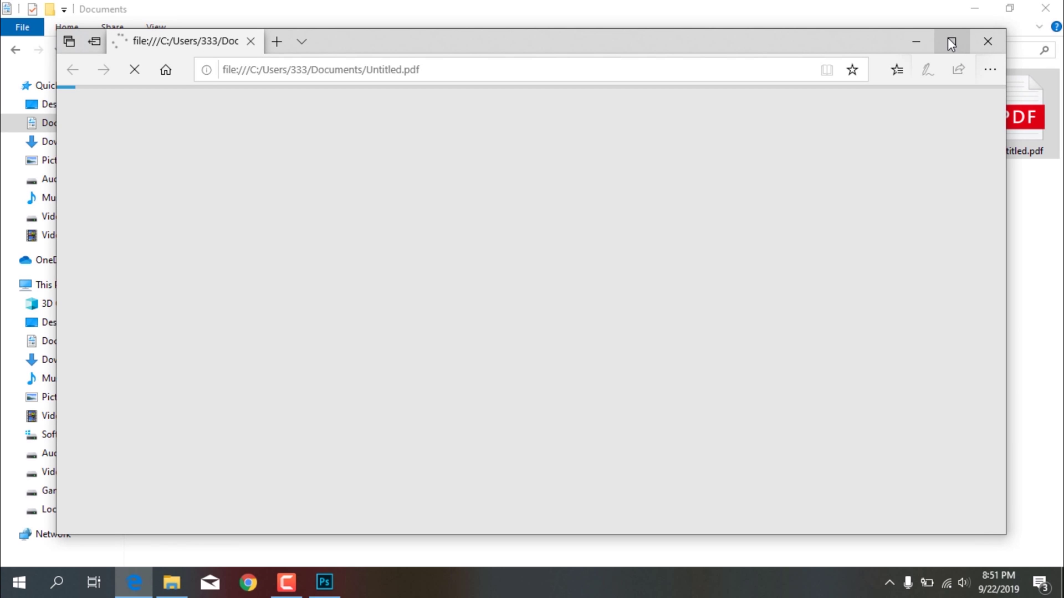
{"action": "left_click", "coordinate": [951, 43]}
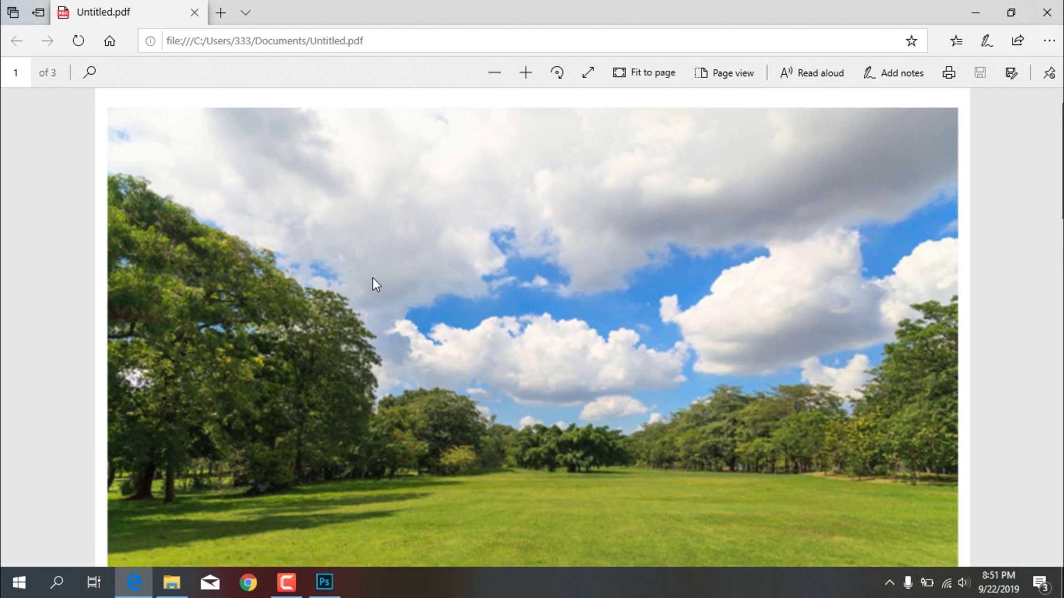
{"action": "scroll", "coordinate": [372, 278], "scroll_direction": "down", "scroll_amount": 15}
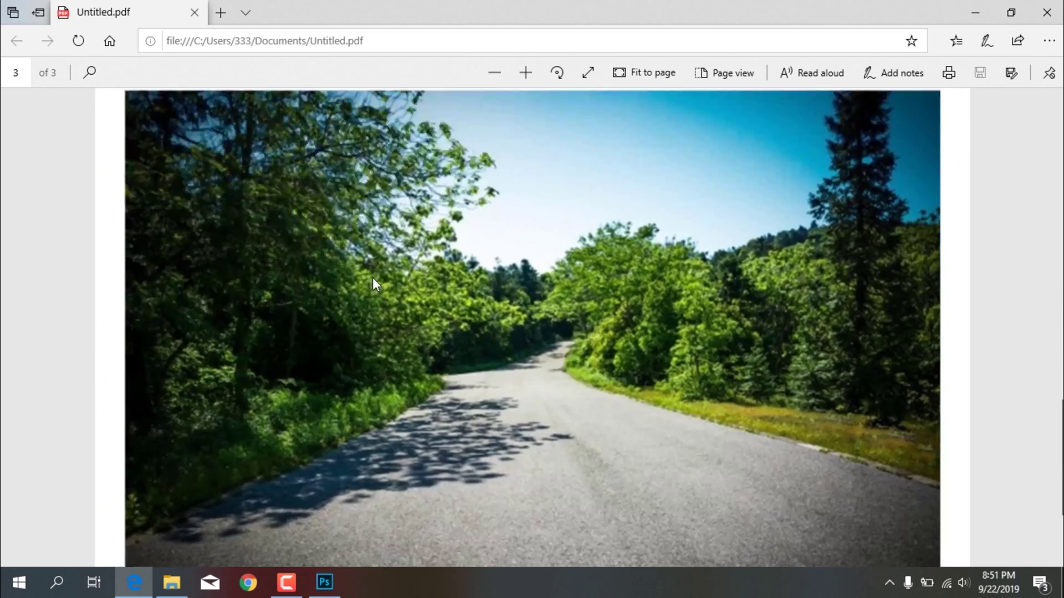
{"action": "scroll", "coordinate": [372, 279], "scroll_direction": "up", "scroll_amount": 20}
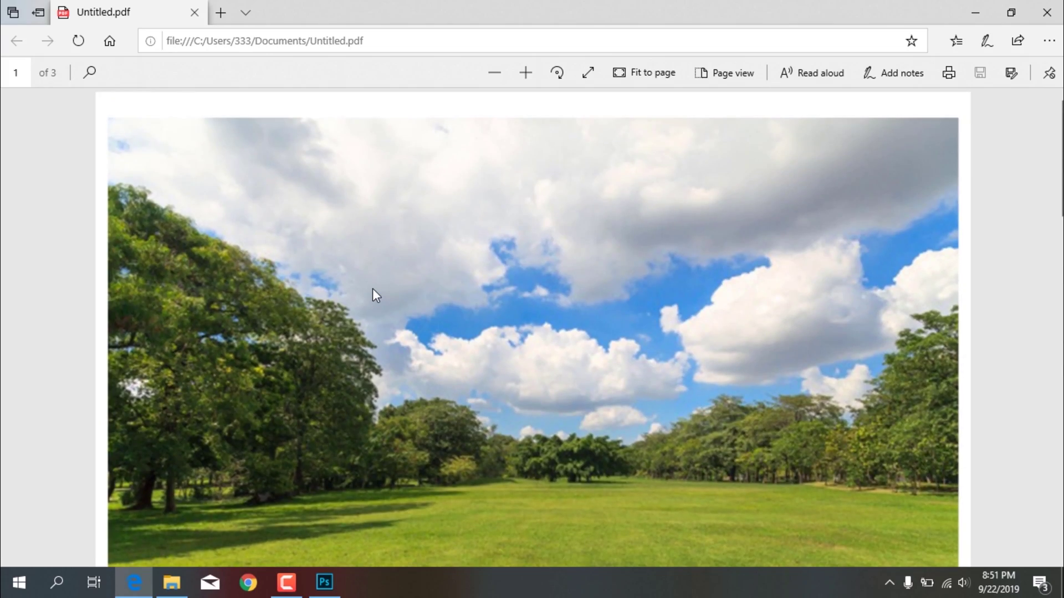